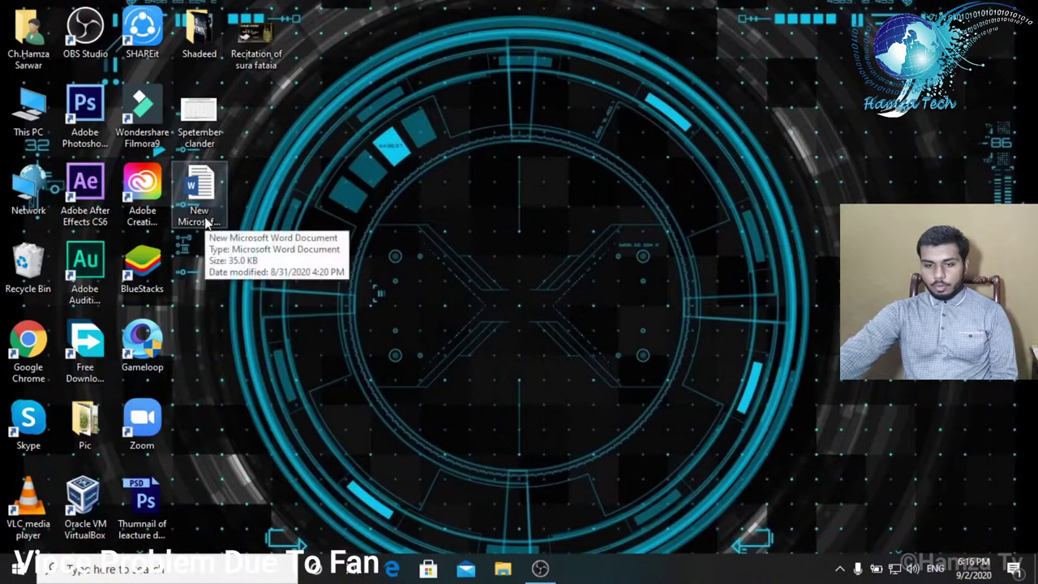
Open the New Microsoft Word Document from the desktop and enter its password
click(206, 223)
click(204, 214)
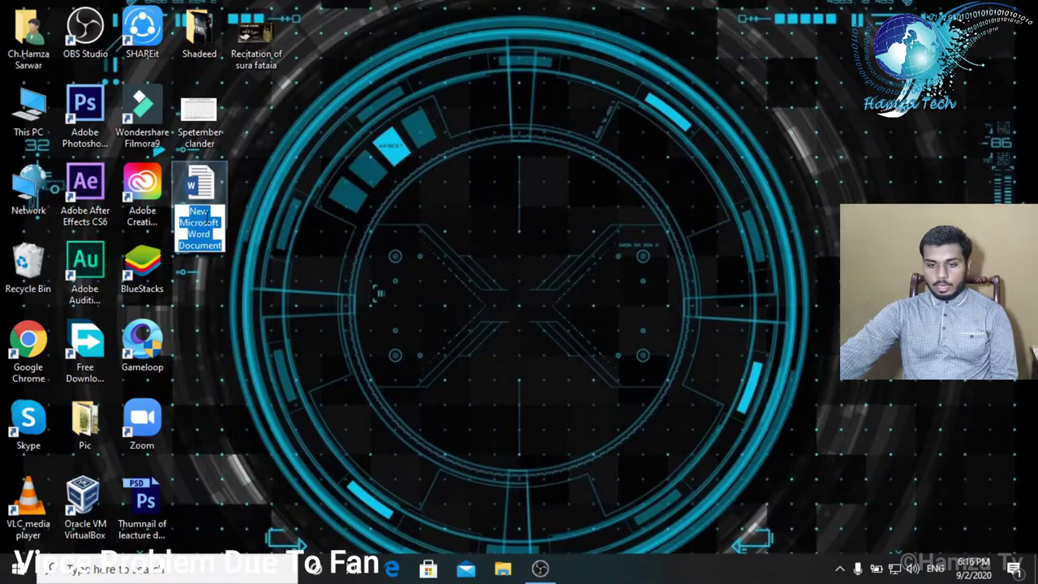
key(Return)
key(Return)
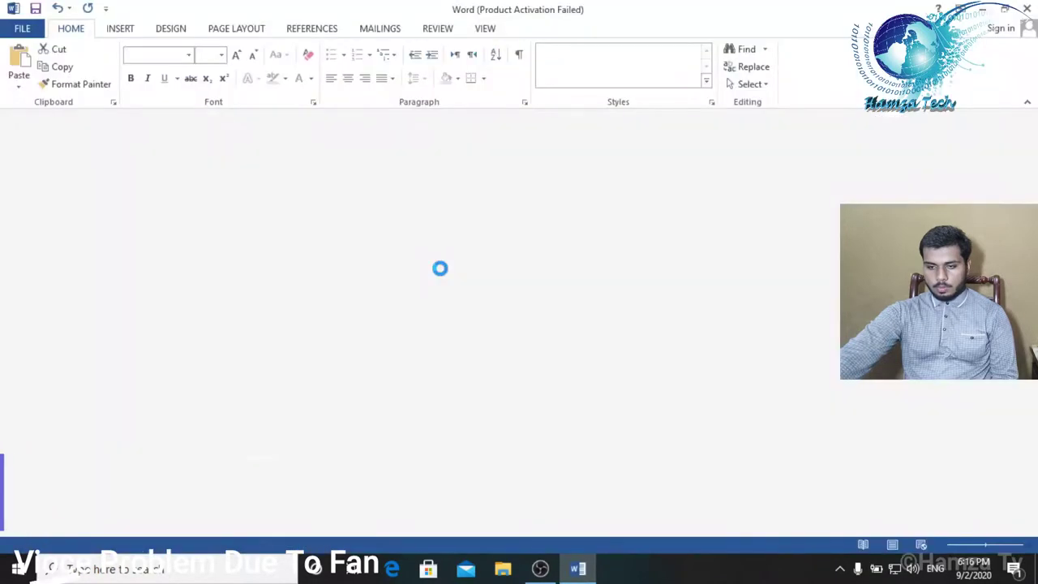
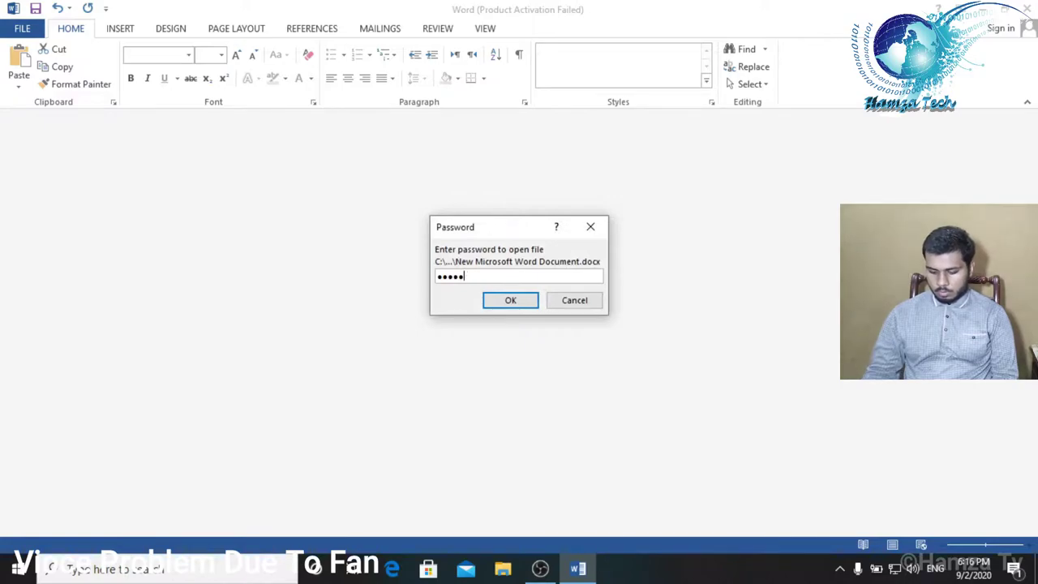
key(Return)
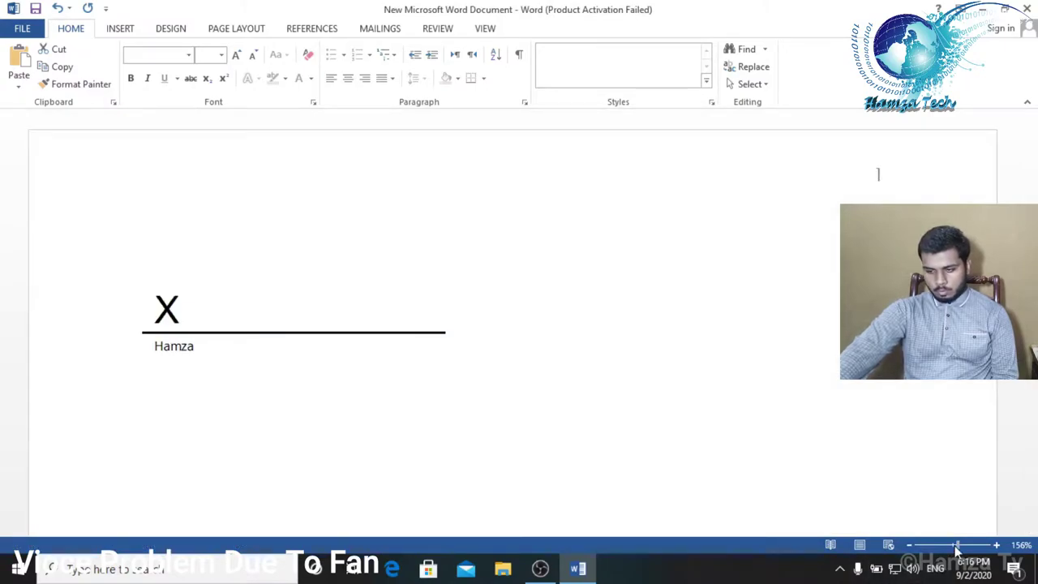
Delete the signature line and close the Office activation notice
drag(958, 545, 953, 545)
click(334, 288)
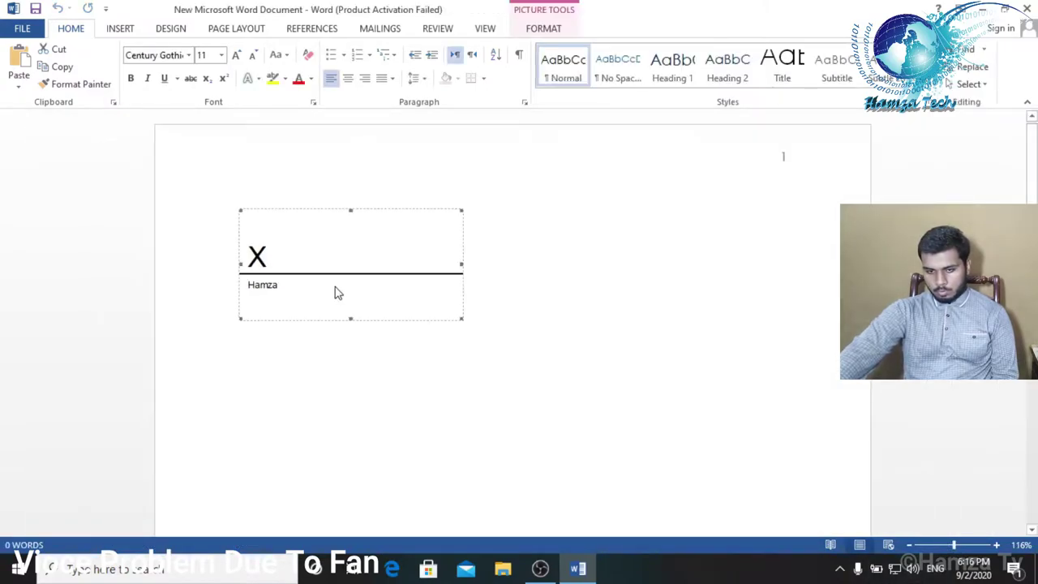
key(Delete)
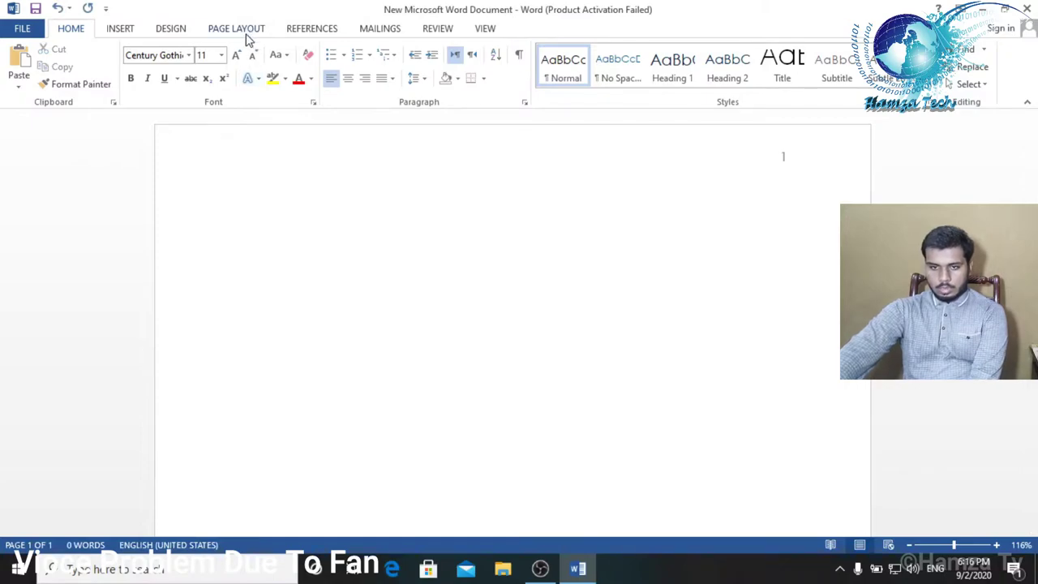
click(246, 31)
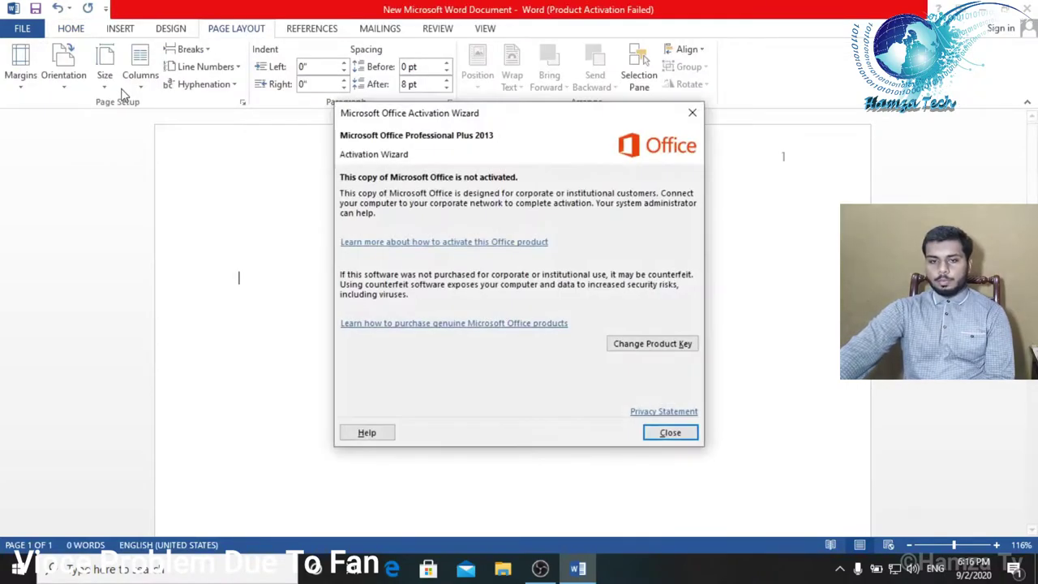
click(692, 112)
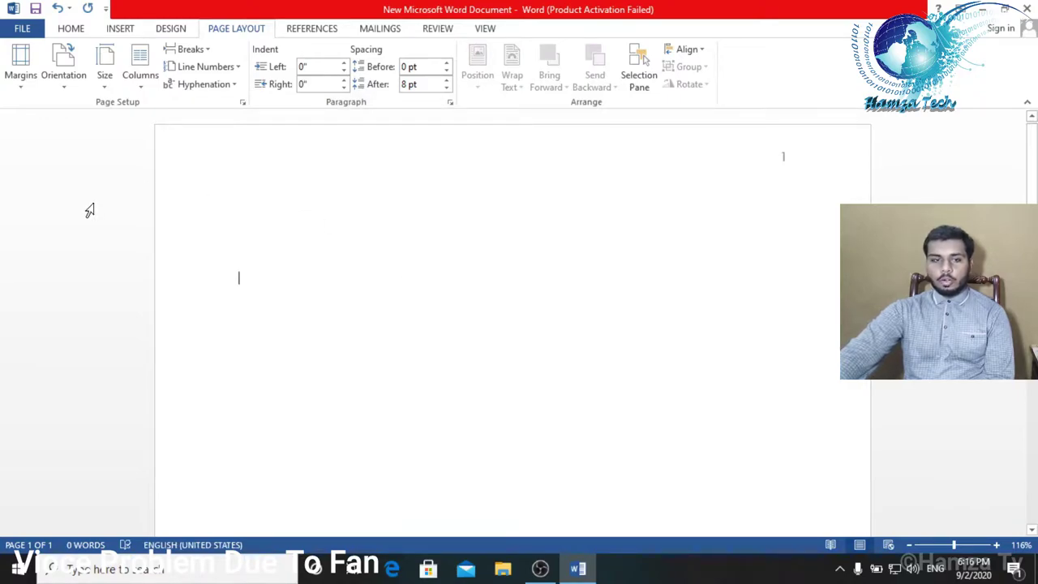
Split the page into two columns and type 'Hamza' in the left column
click(143, 91)
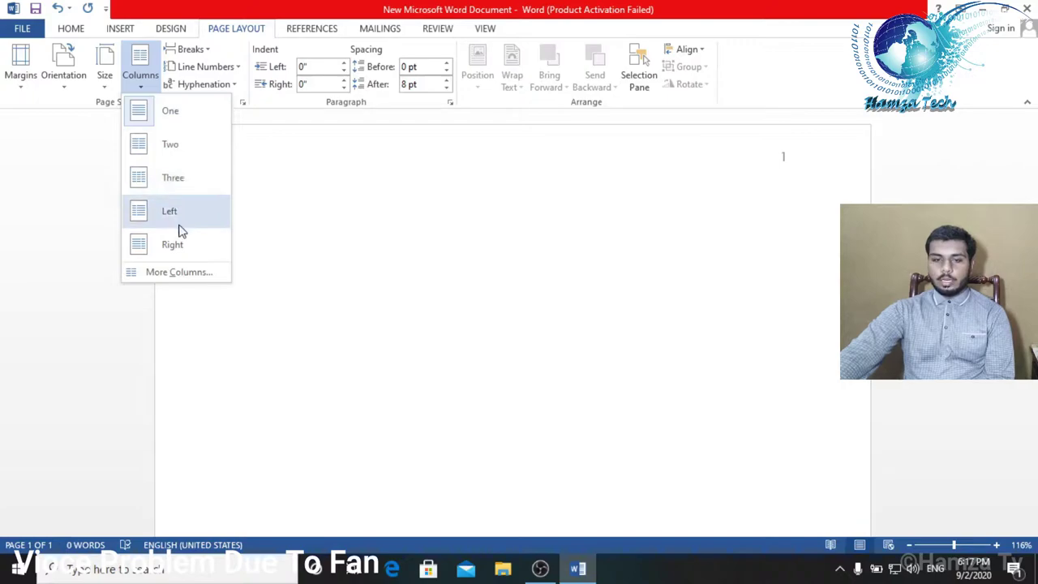
click(193, 154)
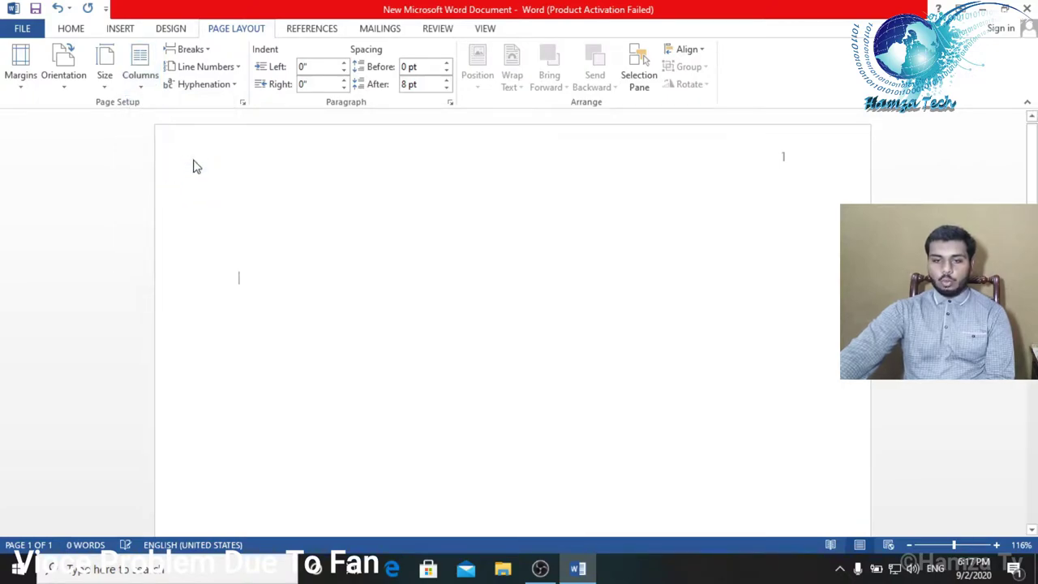
text(H)
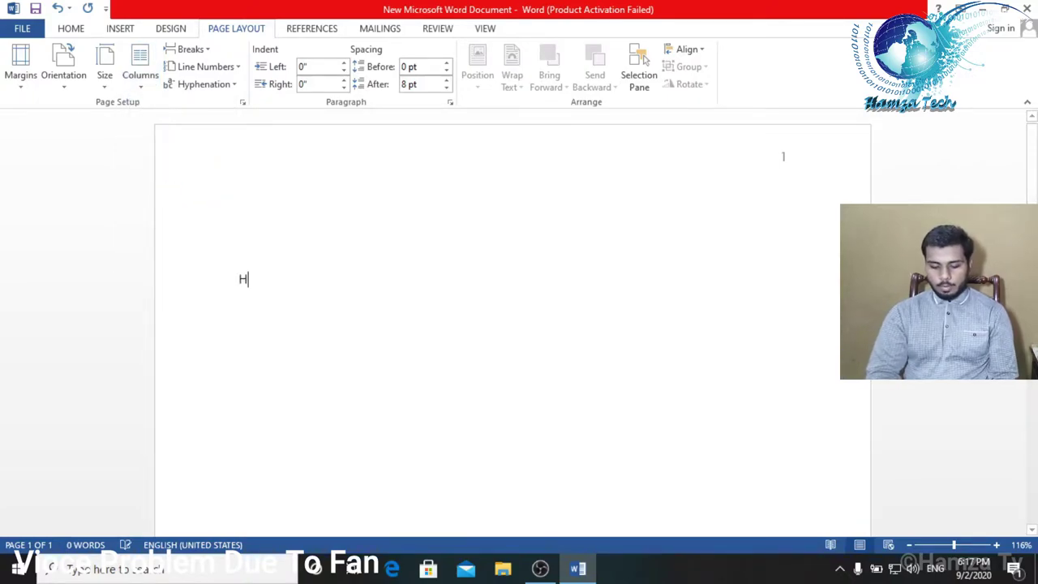
text(amz)
key(BackSpace)
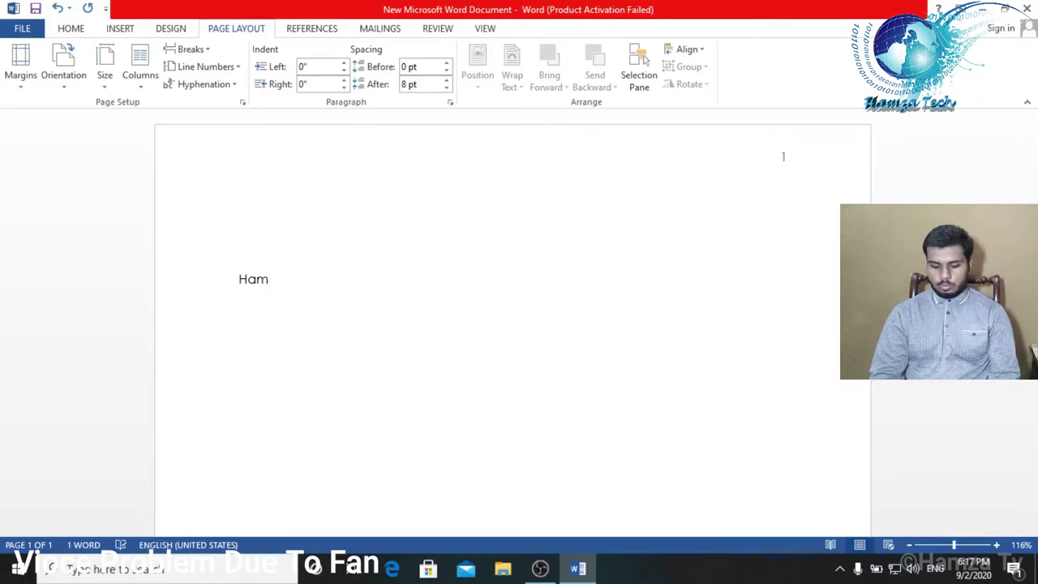
text(za)
Add blank lines down to the second column and type 'Hamza' there
key(Return)
key(Return)
key(Return)
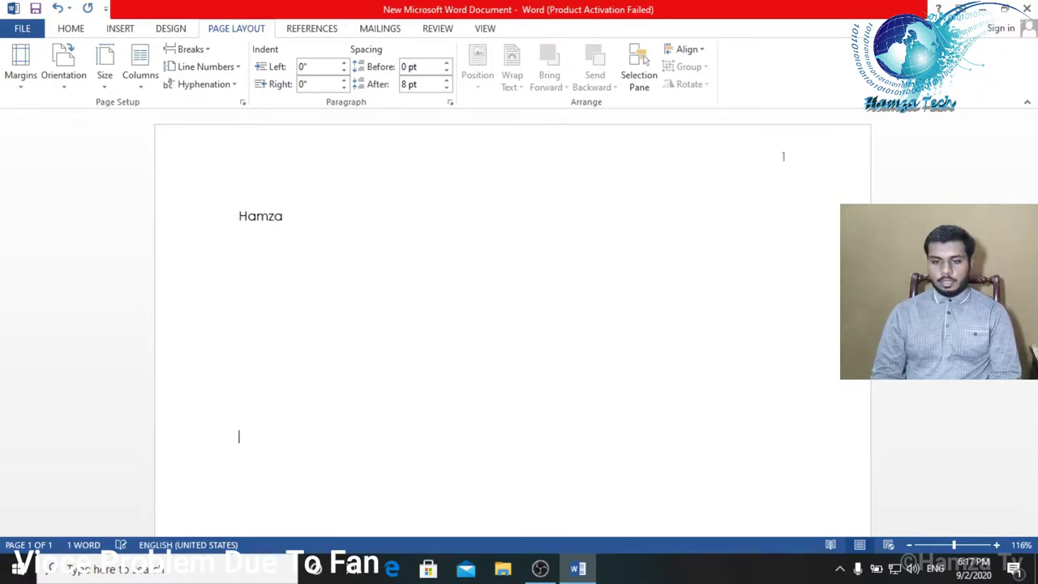
key(Return)
key(Return)
key(Return)
key(Return)
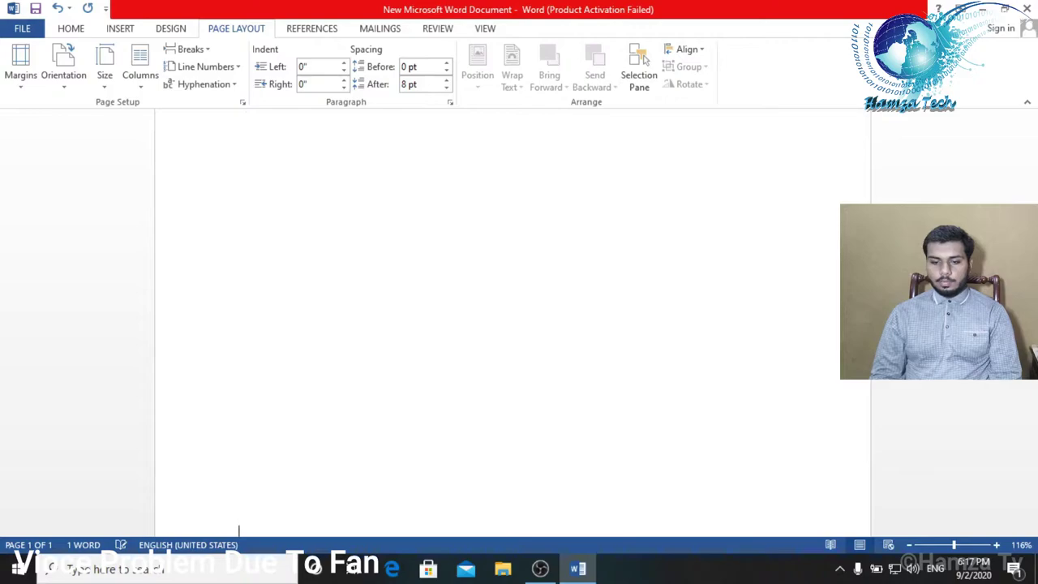
scroll(534, 194, up, 3)
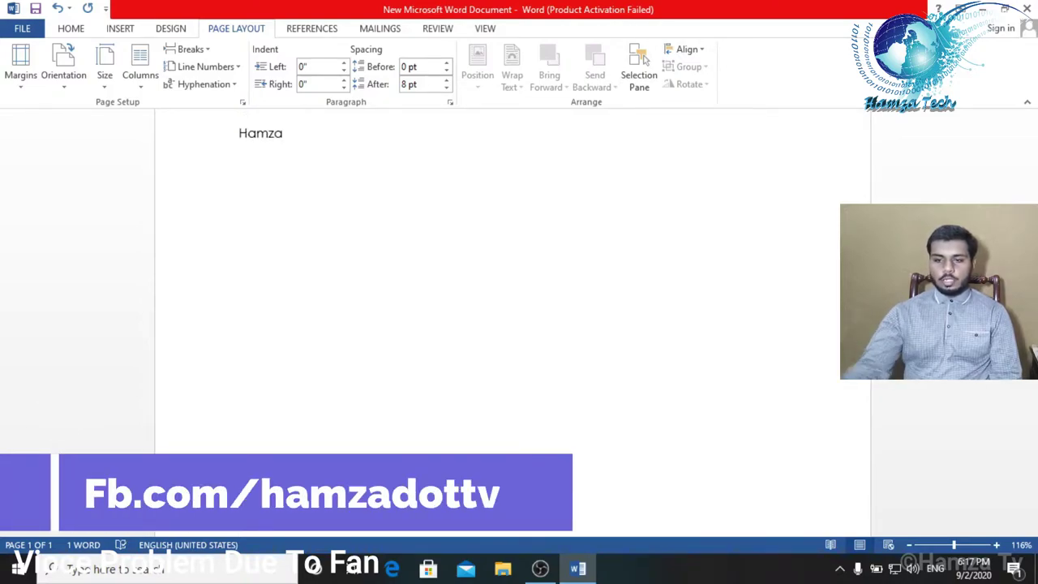
text(Hamz)
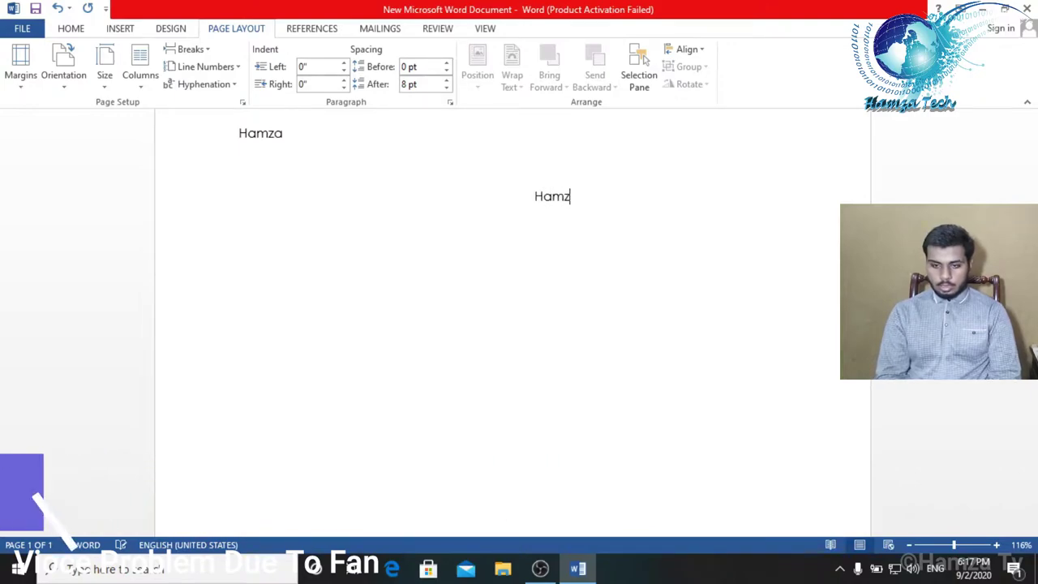
text(a)
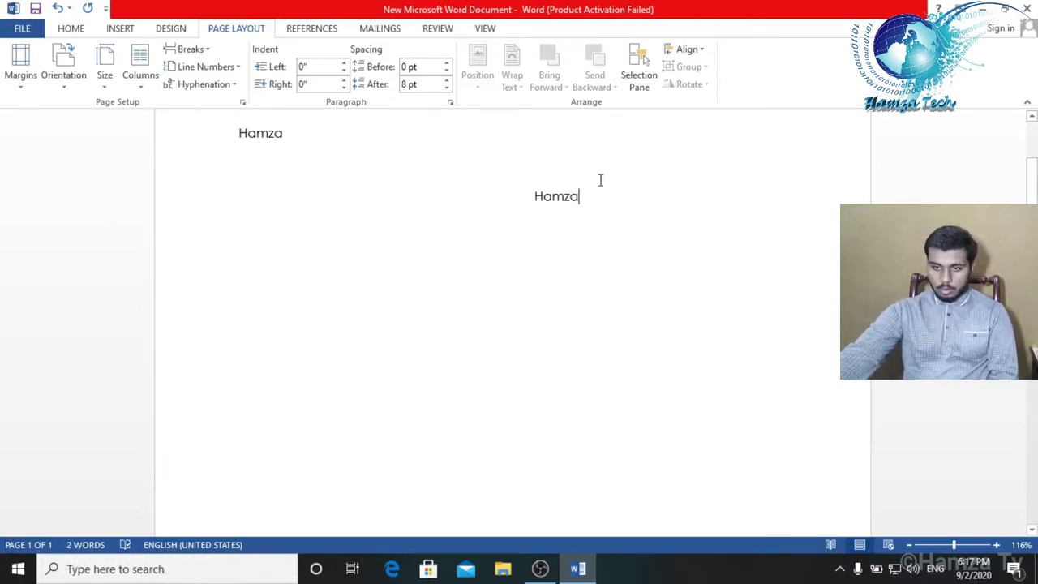
scroll(290, 218, up, 2)
Look over Home, Insert and Line Numbers, then show the Table of Contents gallery
click(70, 29)
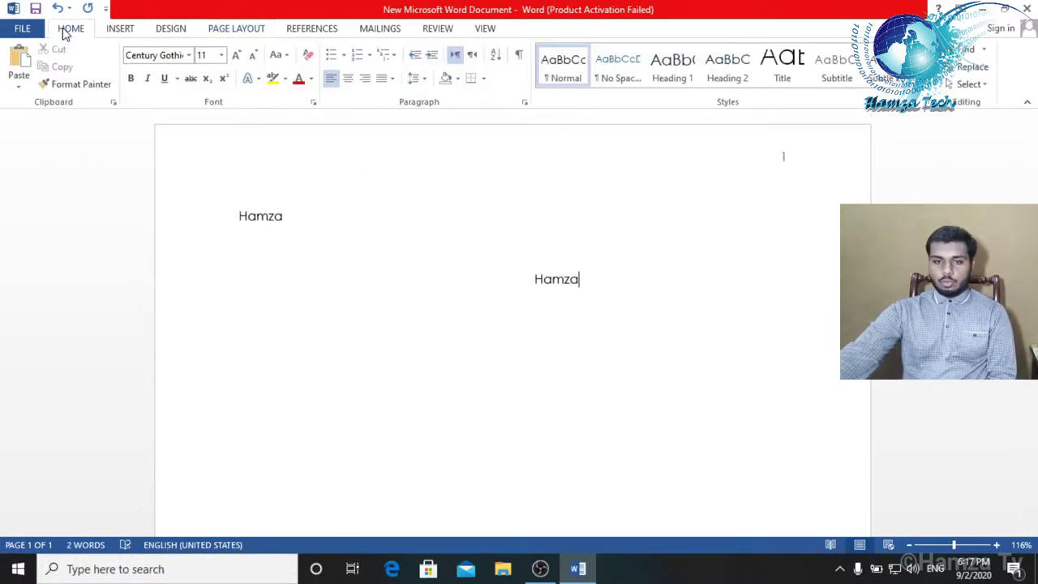
click(134, 32)
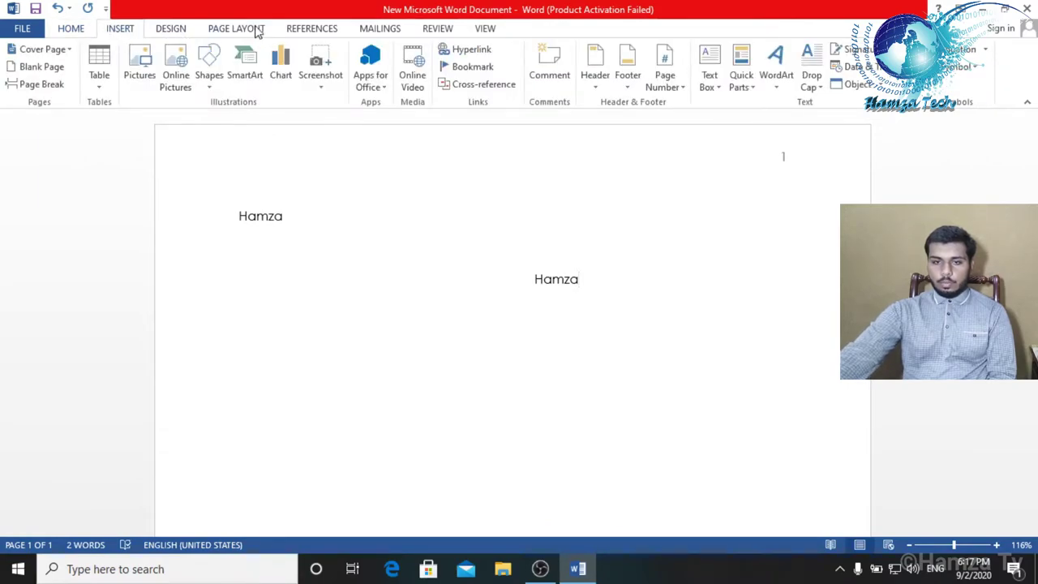
click(241, 33)
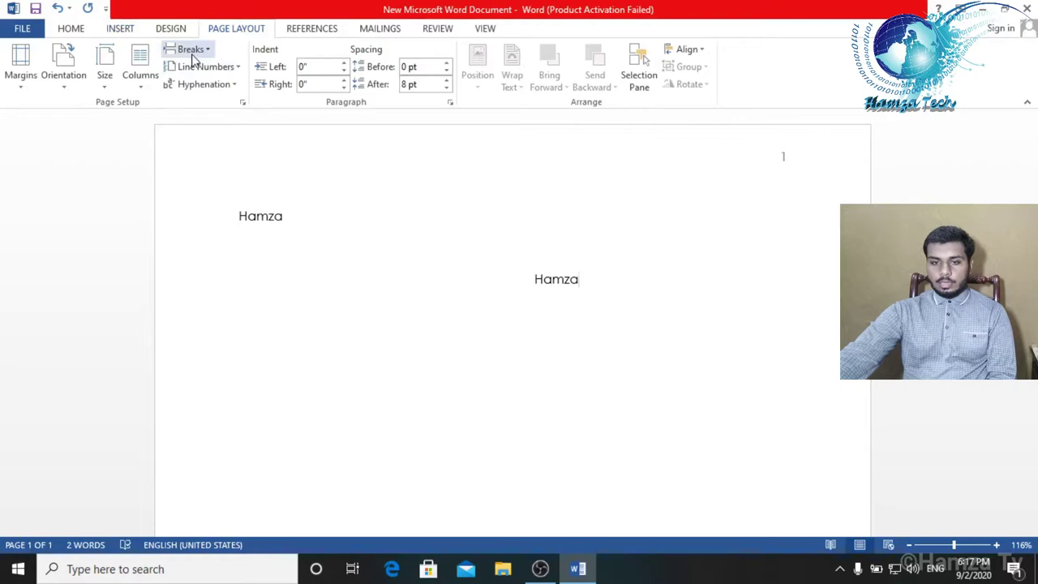
click(237, 72)
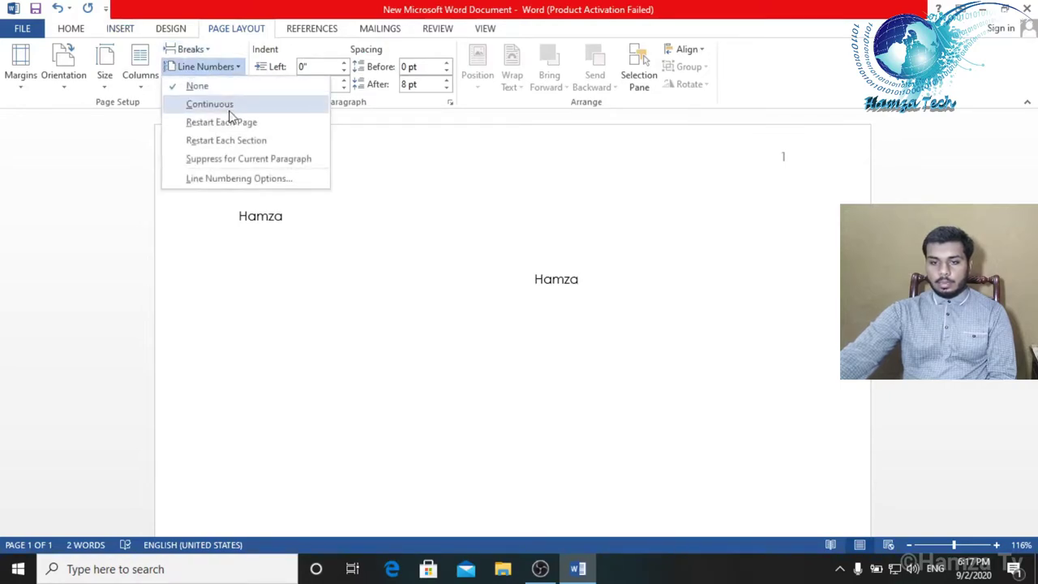
click(221, 181)
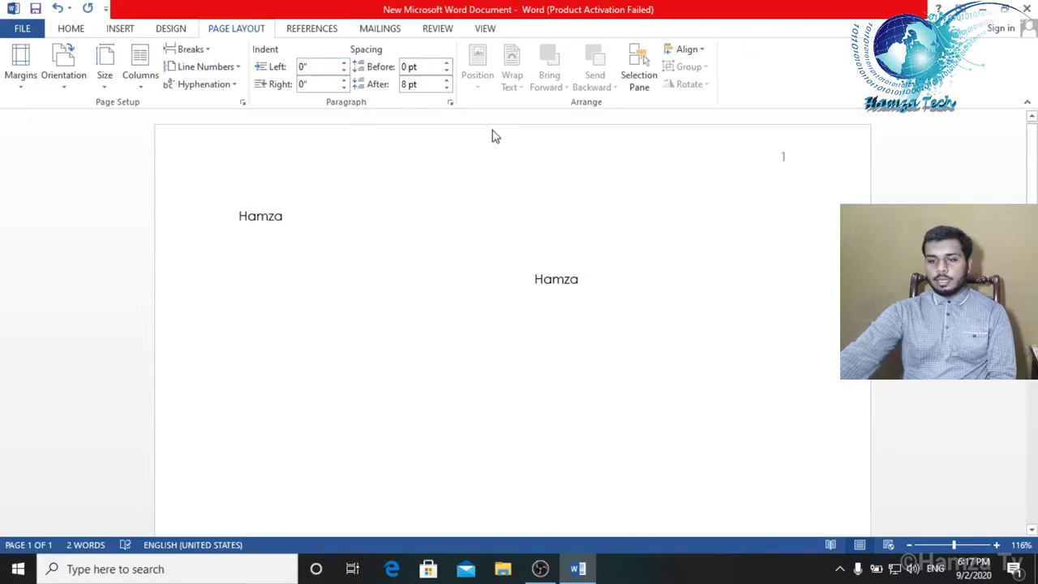
click(312, 39)
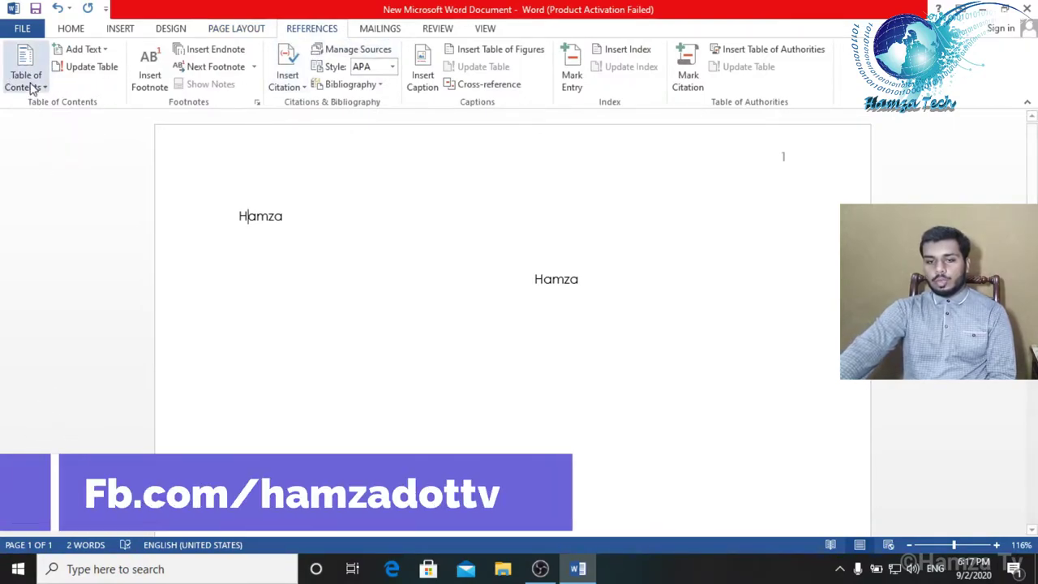
click(37, 86)
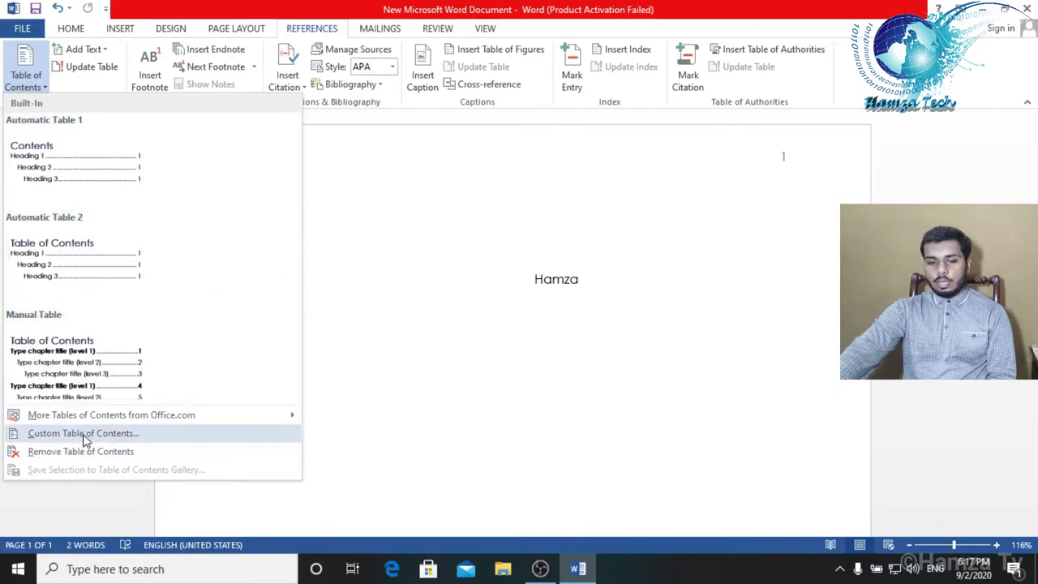
Insert Automatic Table 1 and edit its Contents heading, typing 'mputer'
click(58, 144)
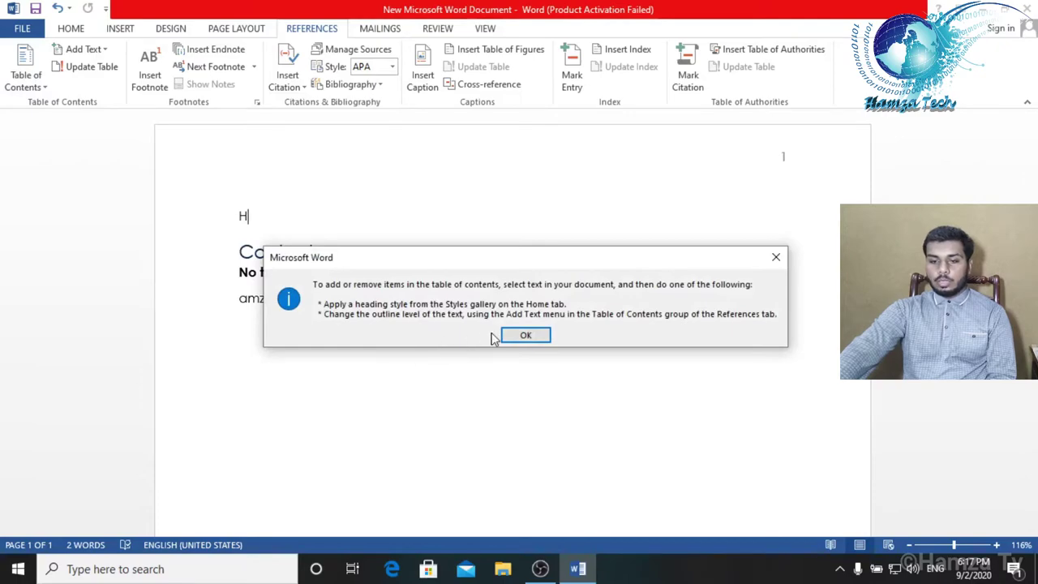
click(524, 336)
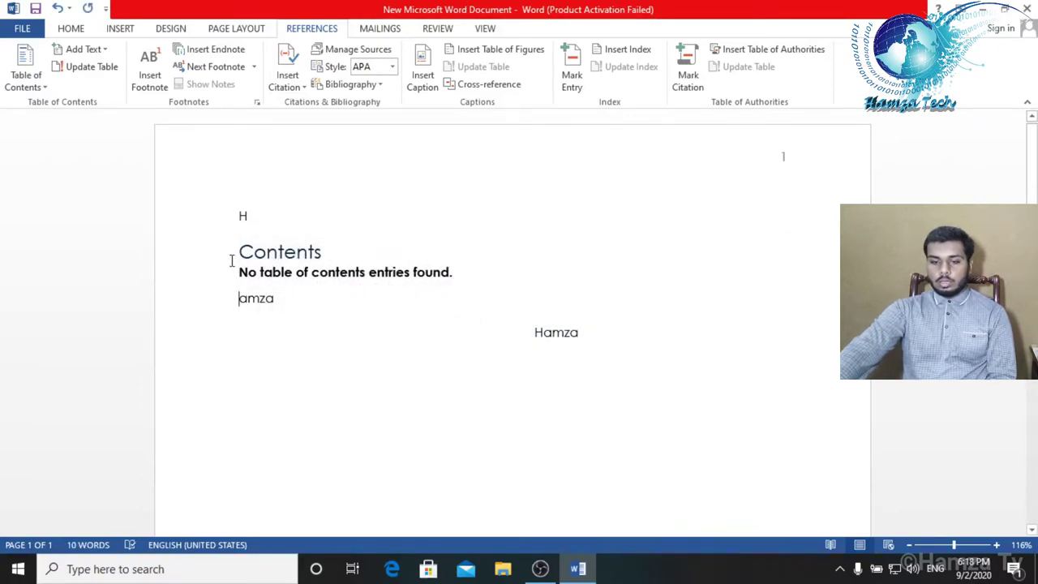
click(365, 251)
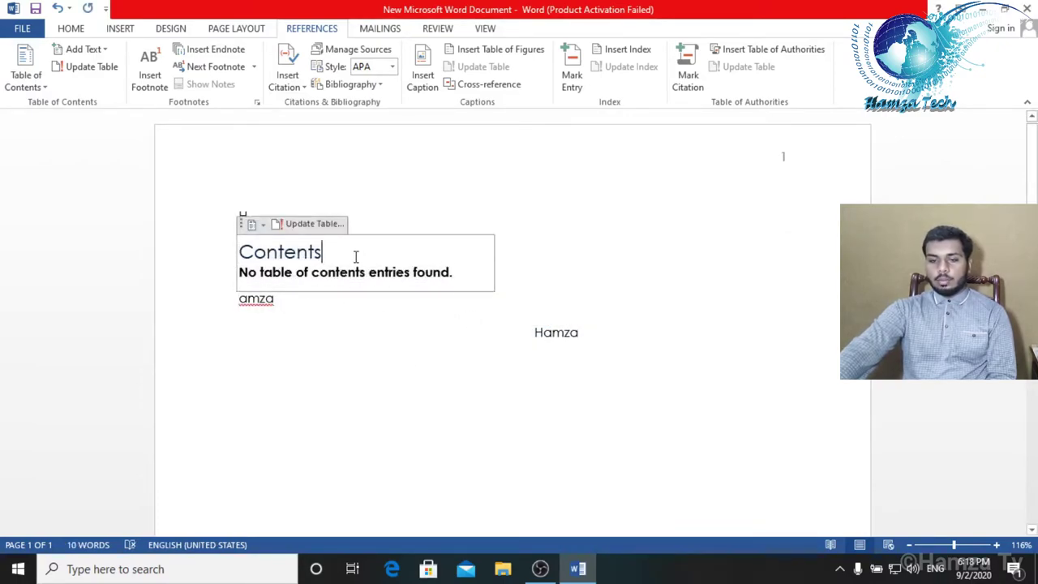
key(BackSpace)
key(BackSpace)
key(BackSpace)
key(BackSpace)
key(BackSpace)
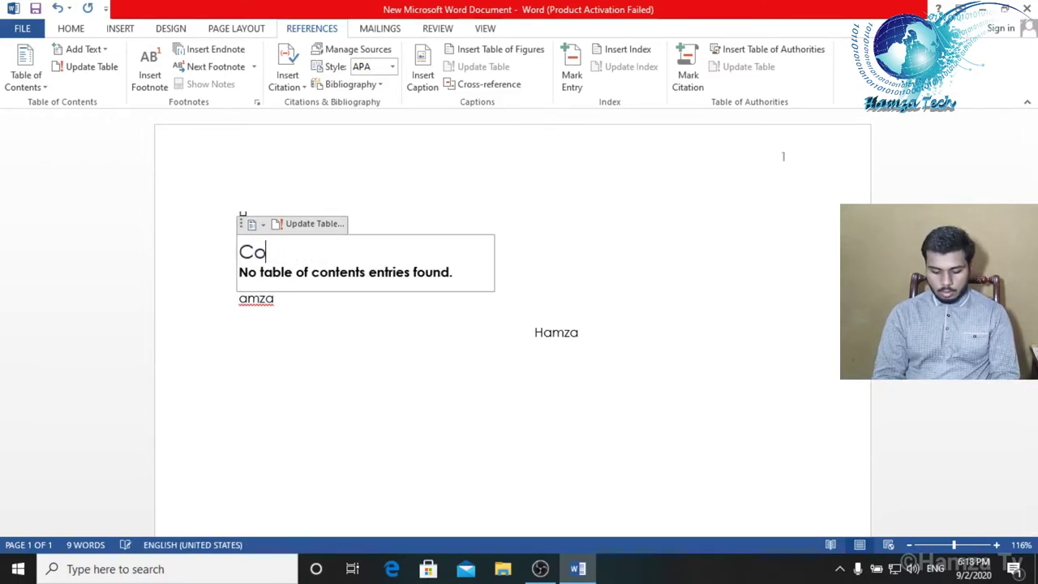
text(mputer crouse)
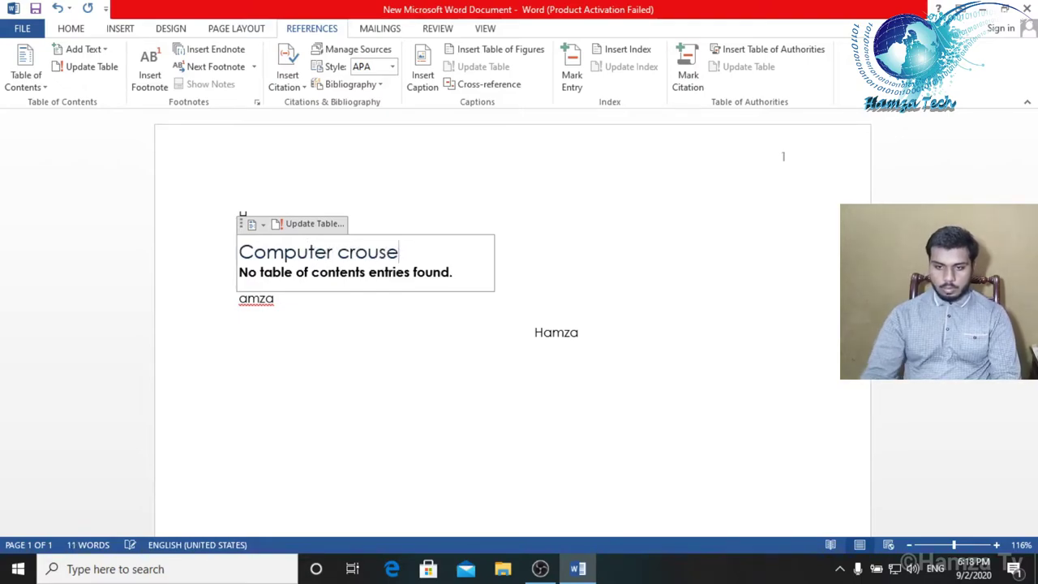
Replace the no-entries message with a new line 'to' and check its spelling suggestions
click(462, 273)
click(459, 273)
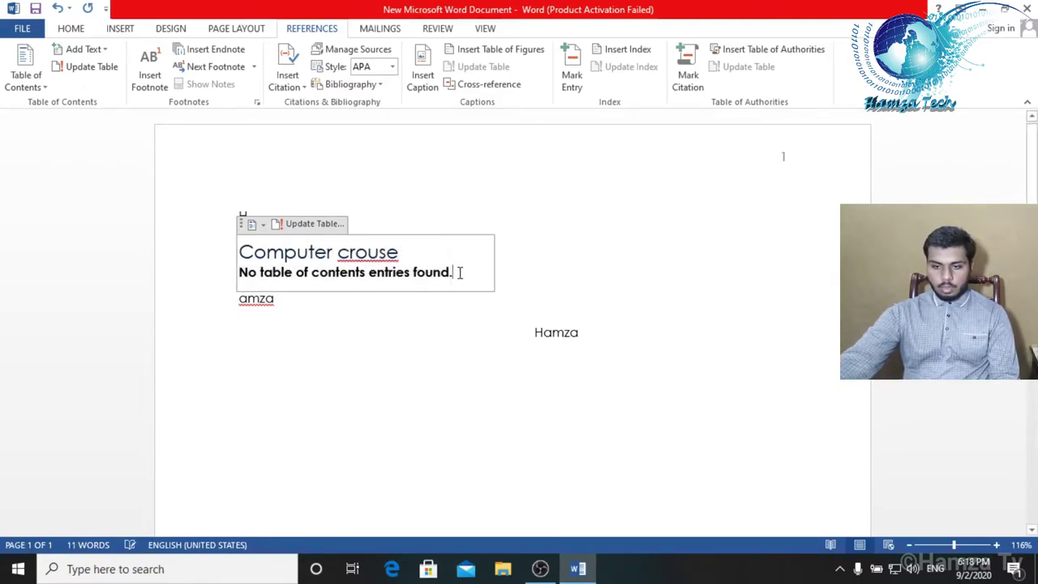
key(shift+Home)
key(BackSpace)
key(BackSpace)
key(BackSpace)
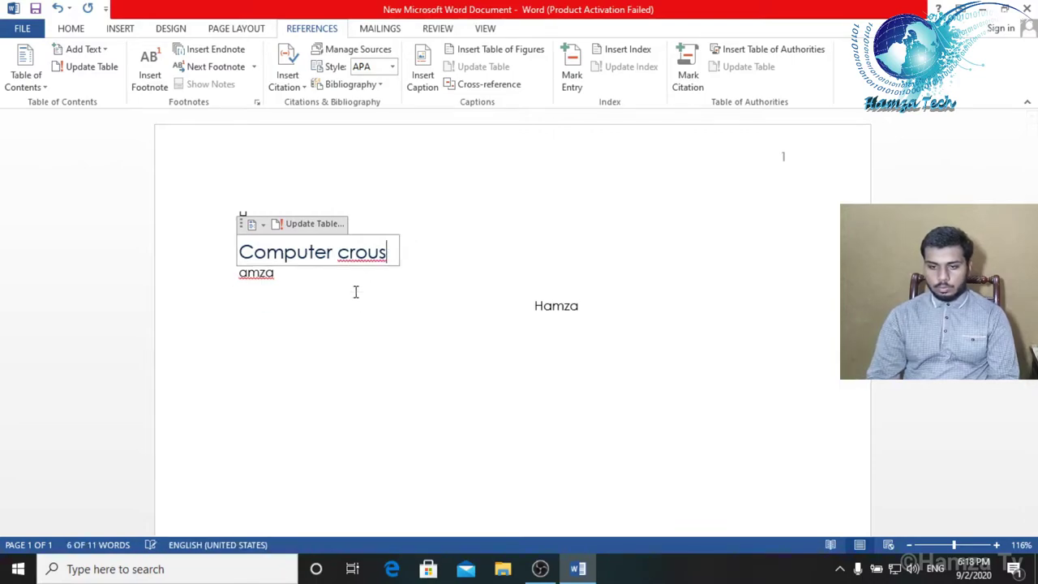
key(Return)
text(How)
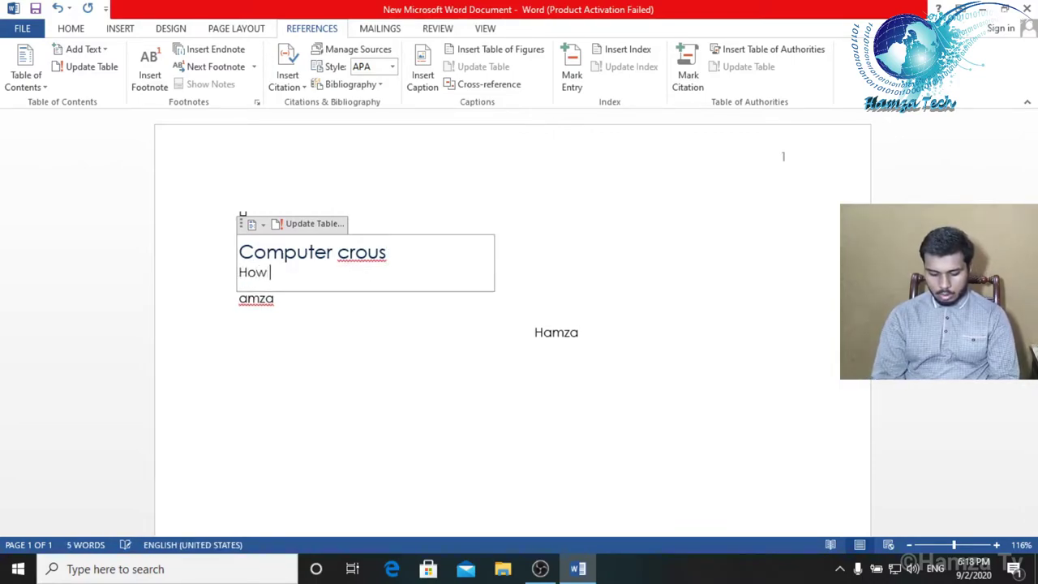
text(toiuse computer)
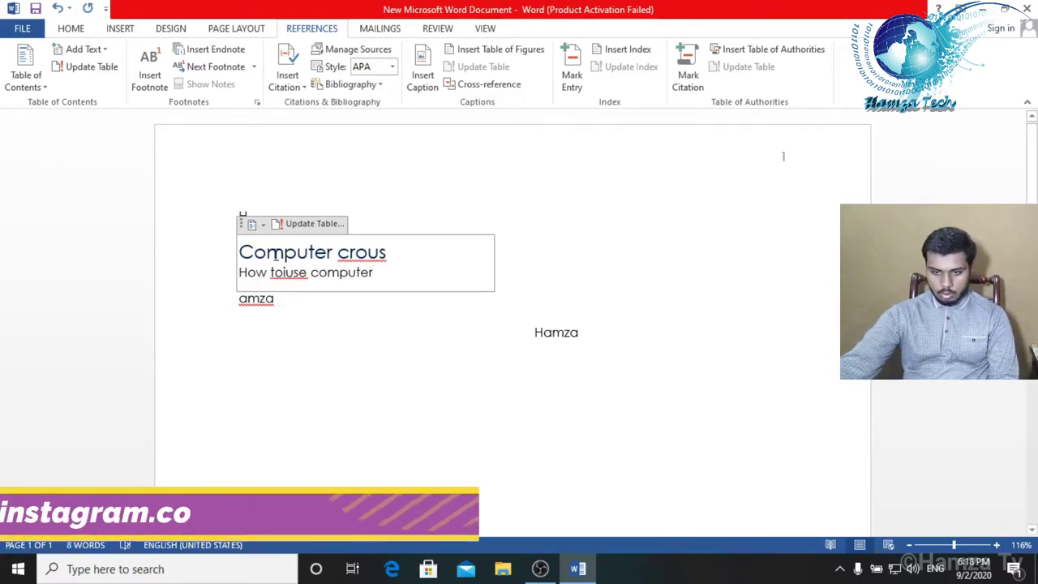
right_click(278, 274)
key(Escape)
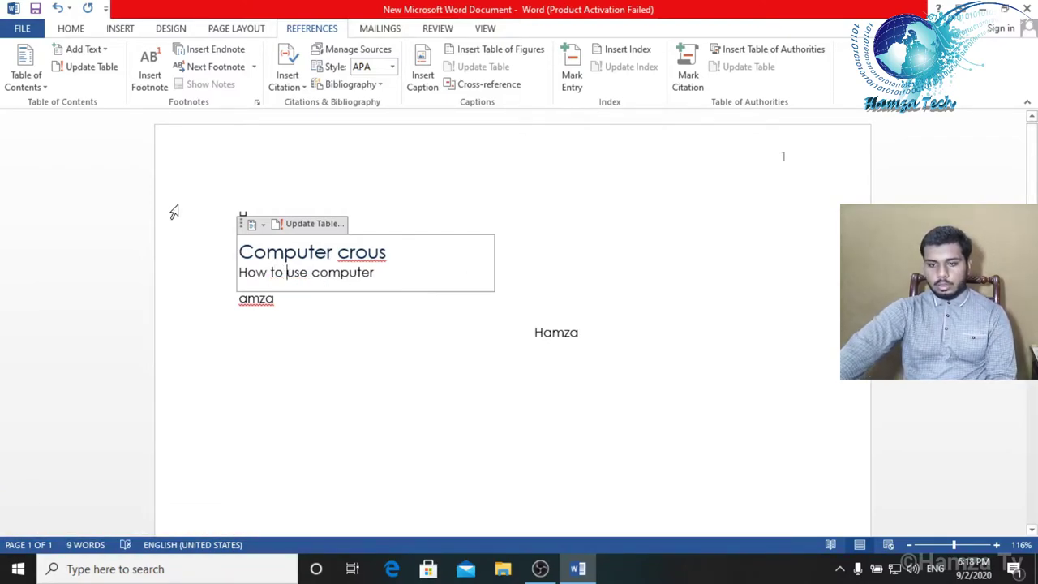
Select all the document content and delete it, leaving an empty page
click(258, 224)
key(Escape)
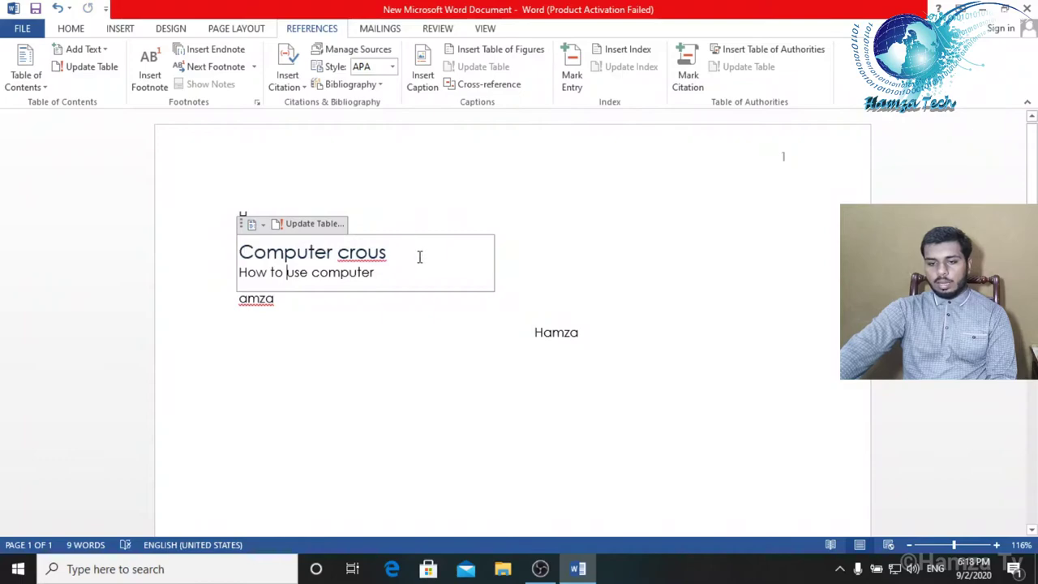
text(a)
key(ctrl+a)
key(Delete)
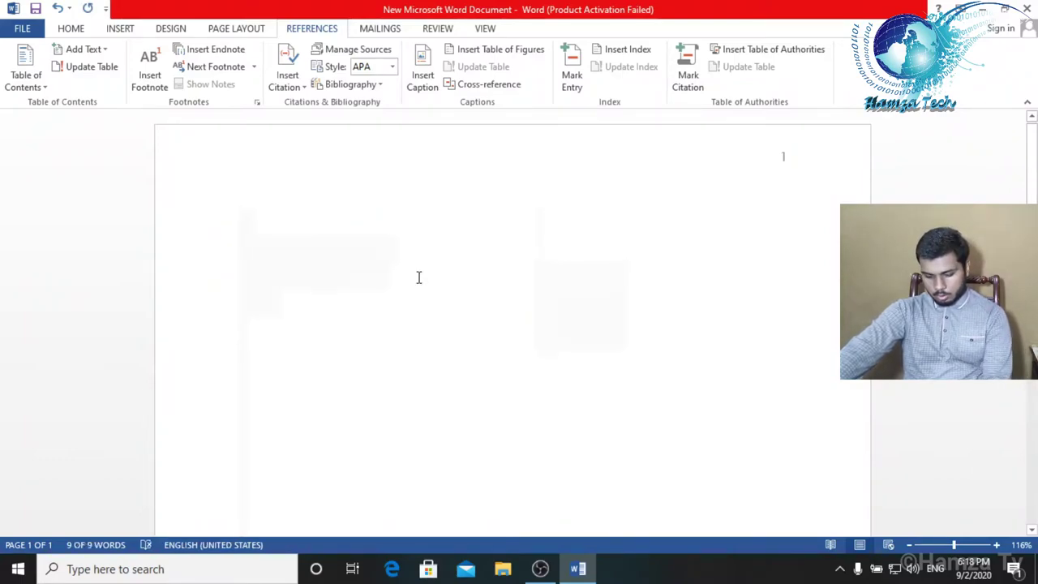
Mark the empty paragraph as a Level 1 contents entry with Add Text
click(87, 49)
click(101, 86)
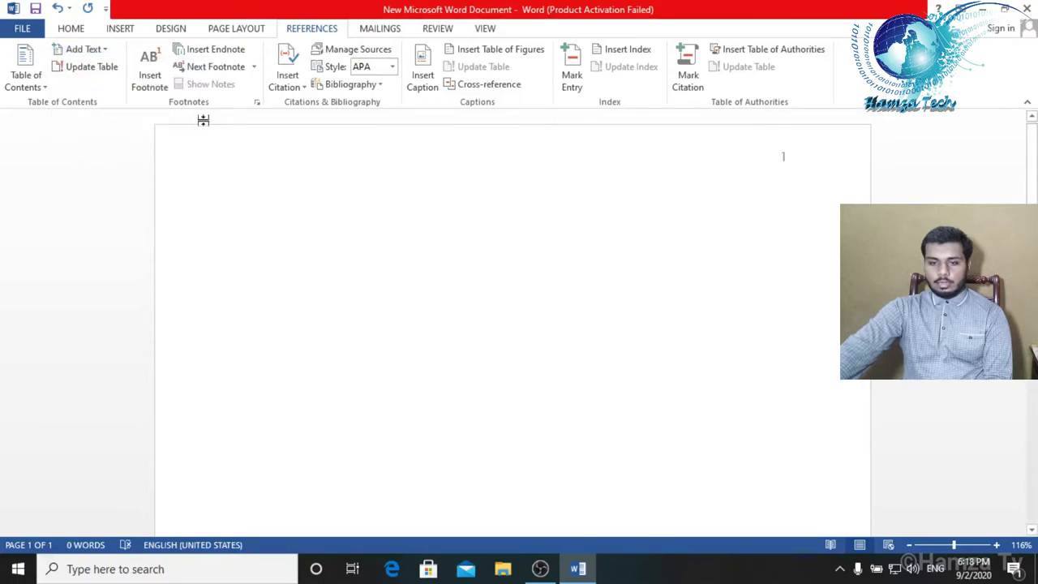
click(91, 49)
click(106, 86)
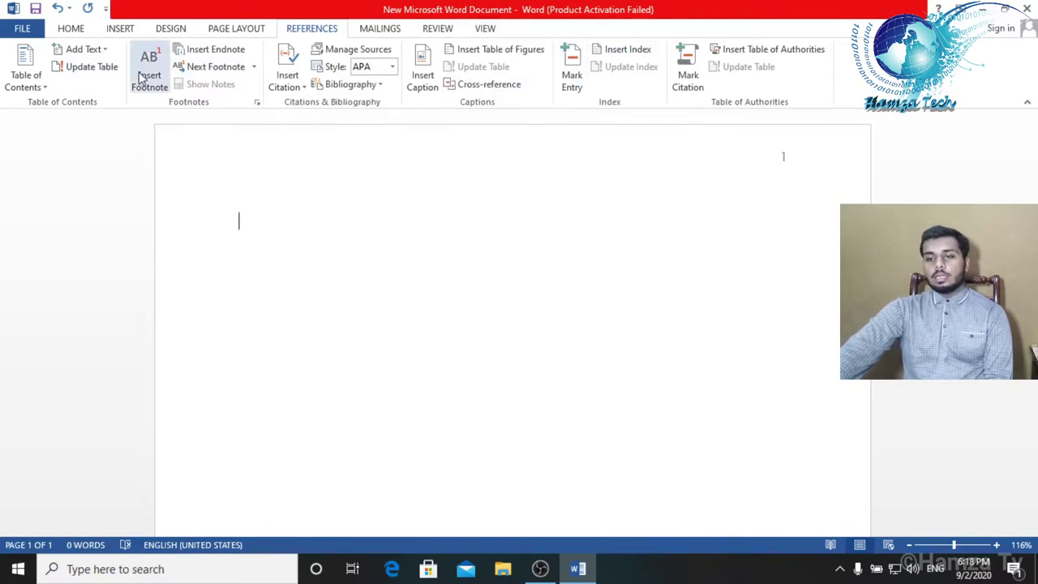
click(378, 29)
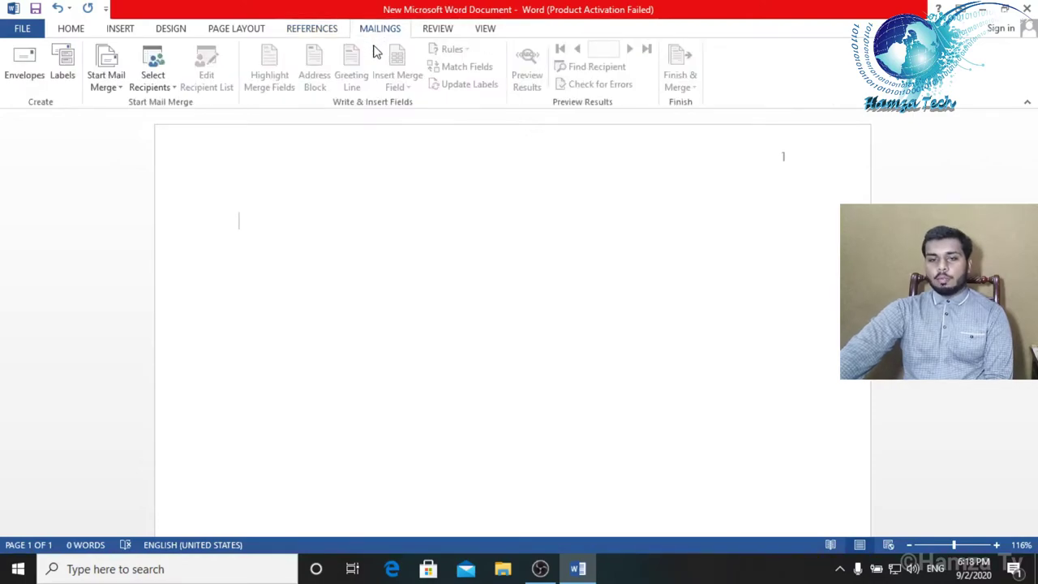
click(26, 64)
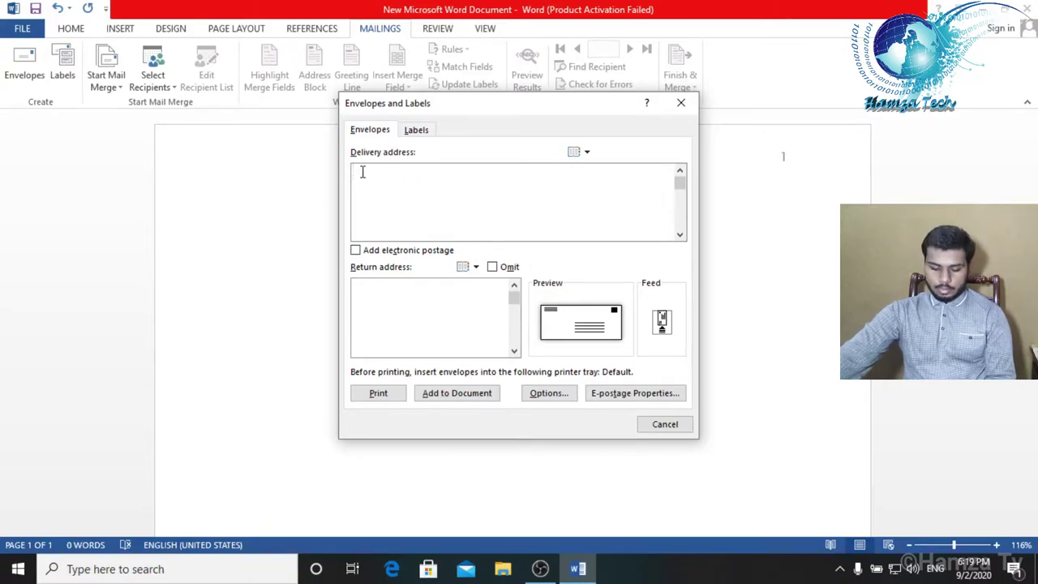
text(Sha)
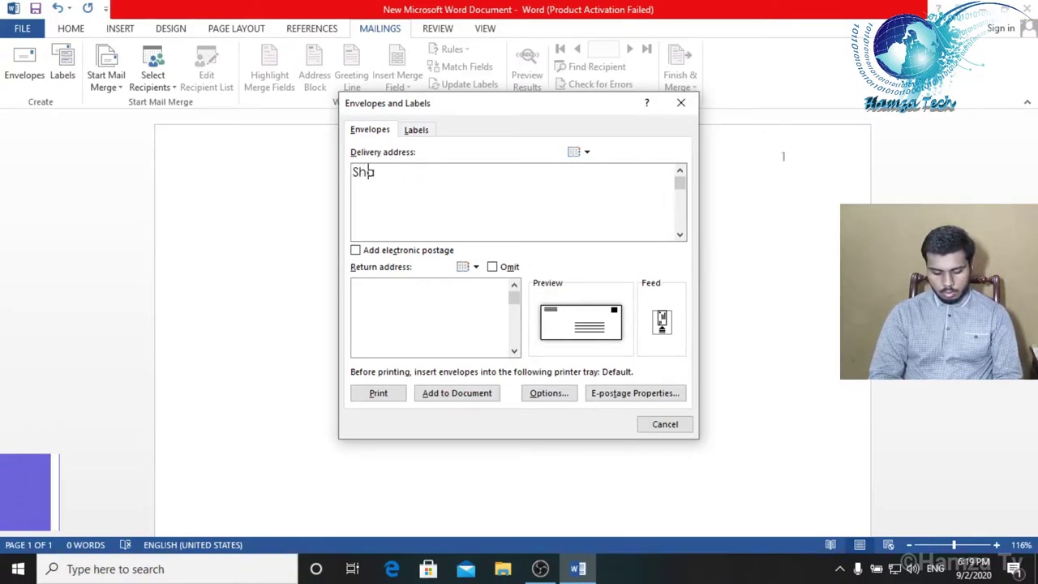
text(db toe)
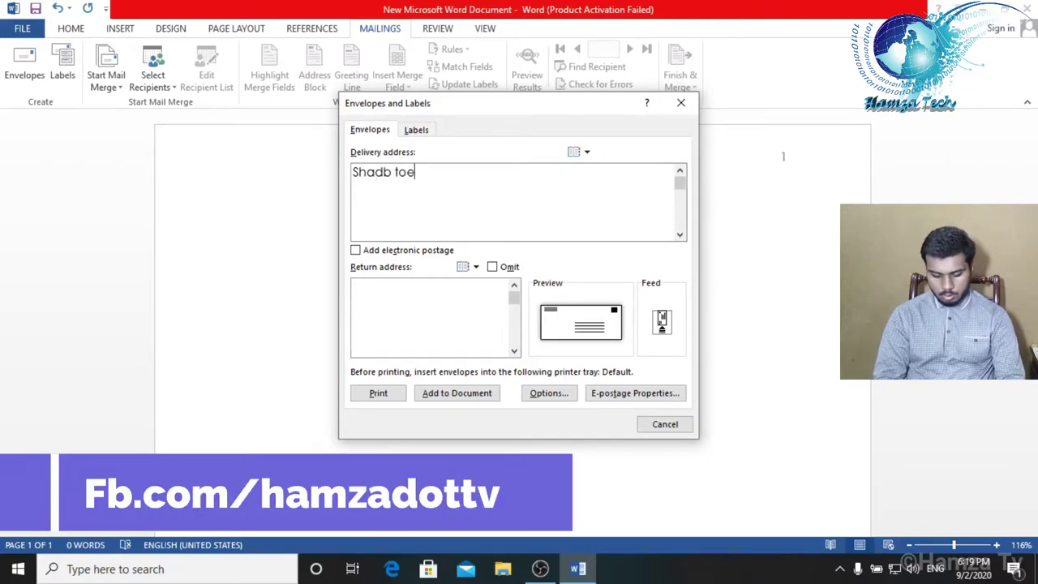
key(BackSpace)
text(wn shaiwal)
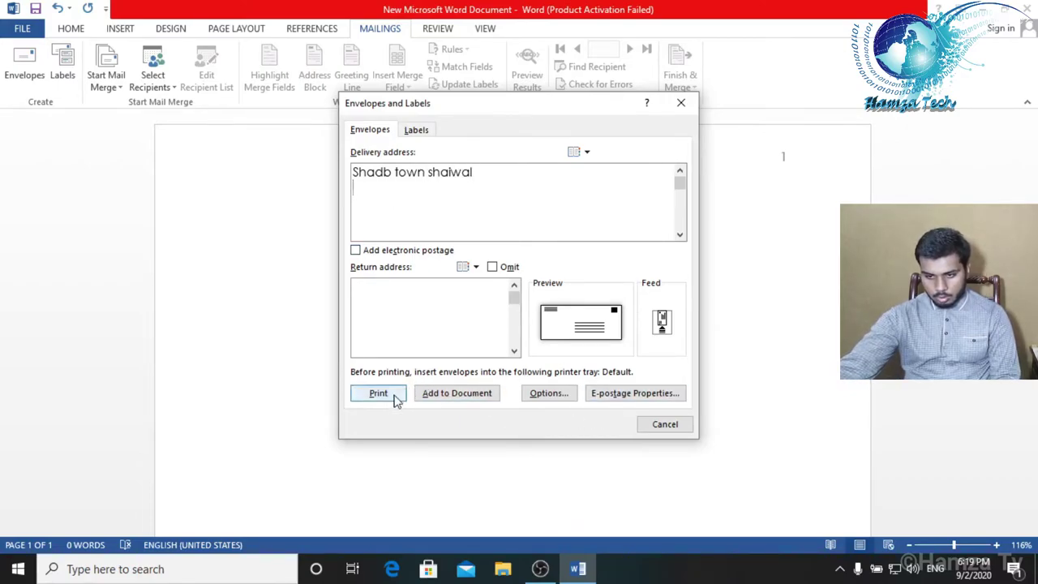
click(452, 396)
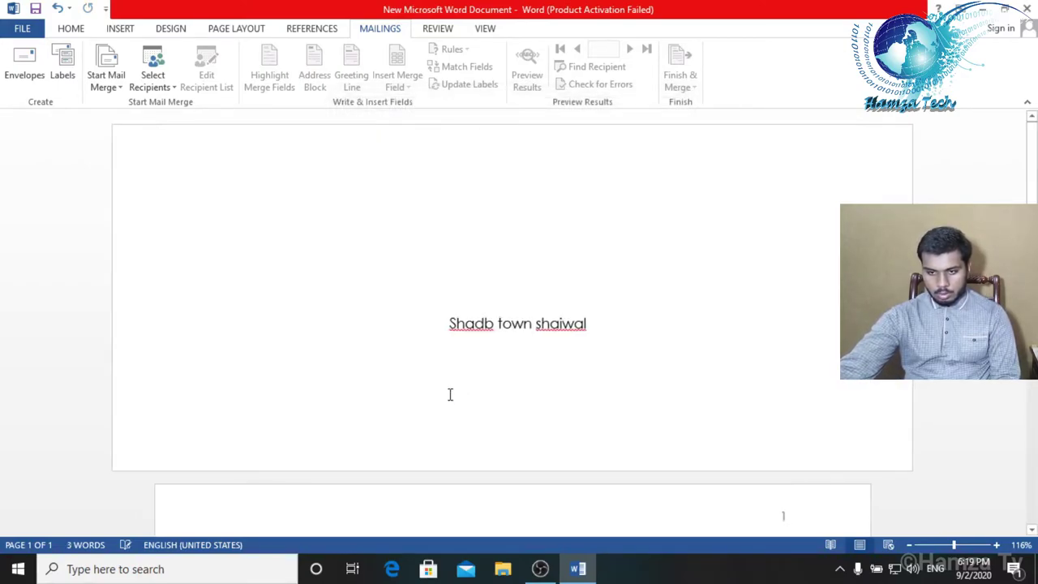
scroll(406, 349, up, 3)
scroll(414, 357, up, 2)
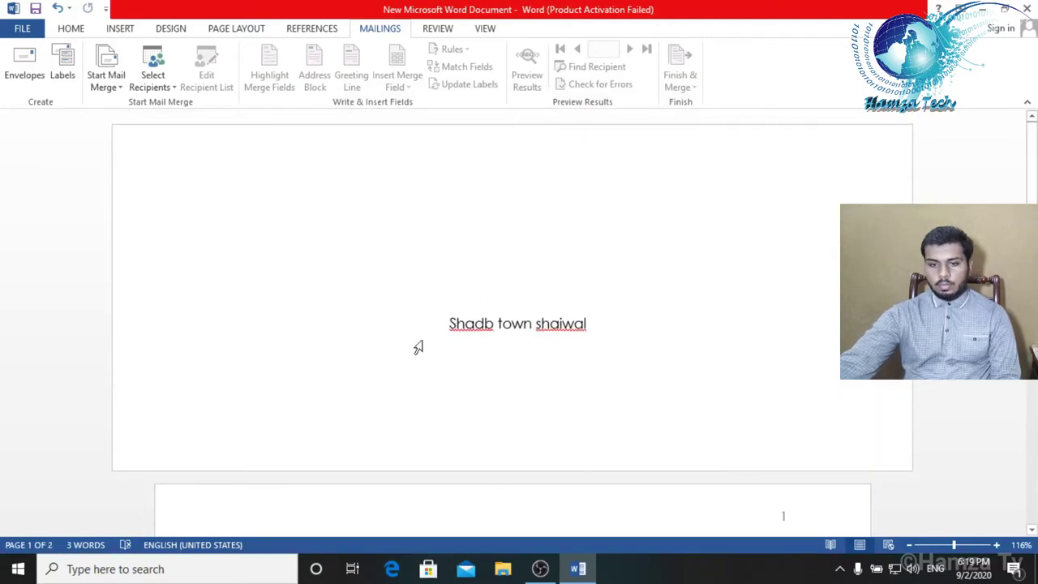
click(606, 317)
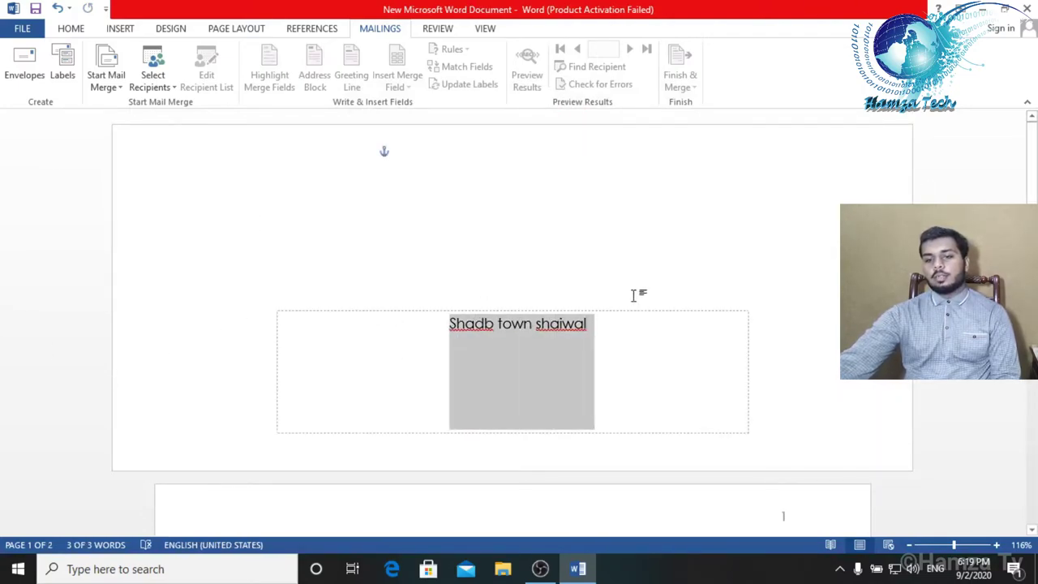
key(ctrl+End)
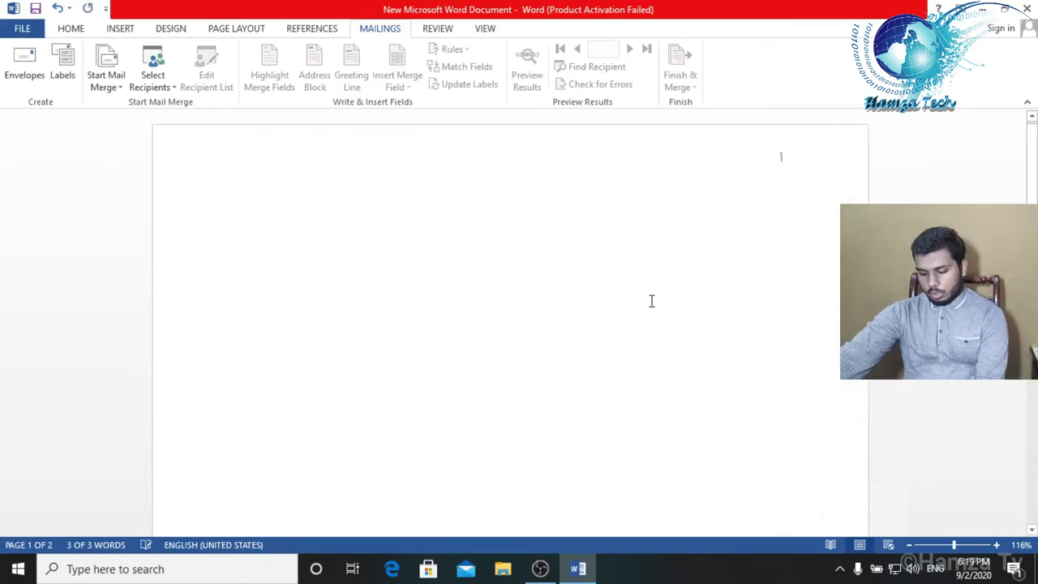
Glance at the label settings, then start an E-mail Messages mail merge
click(64, 80)
click(681, 102)
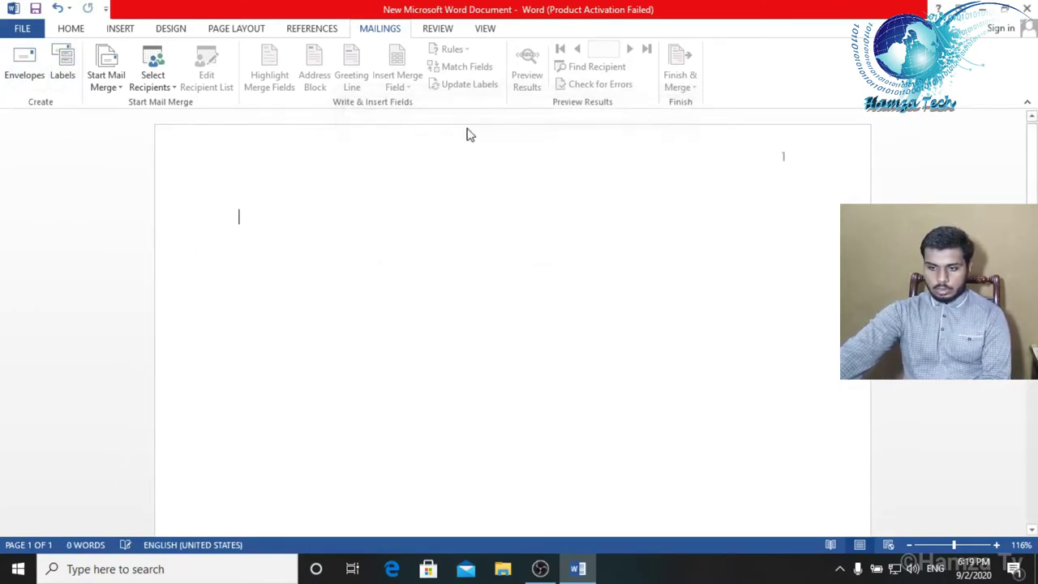
click(120, 88)
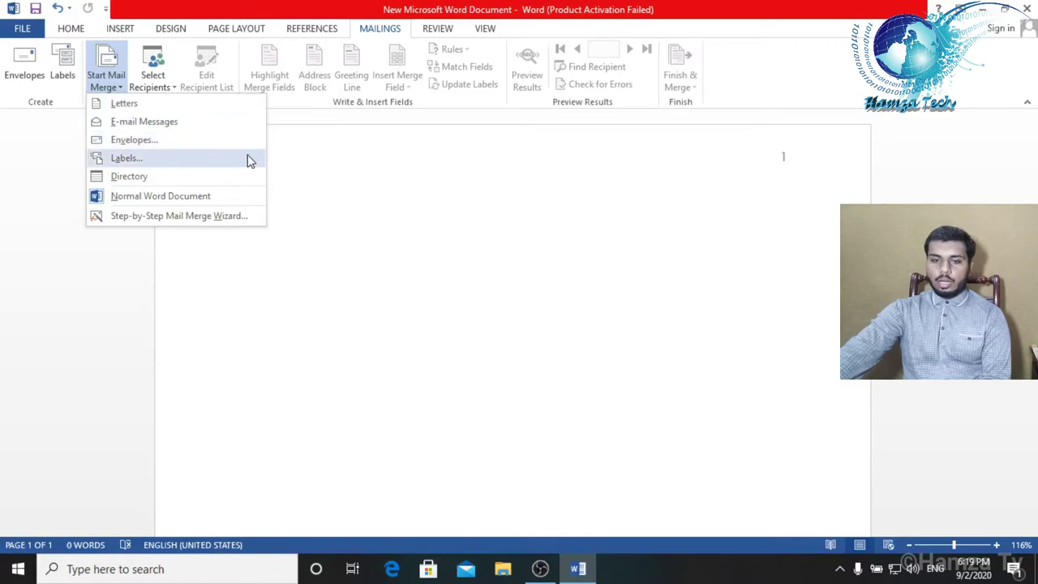
click(183, 122)
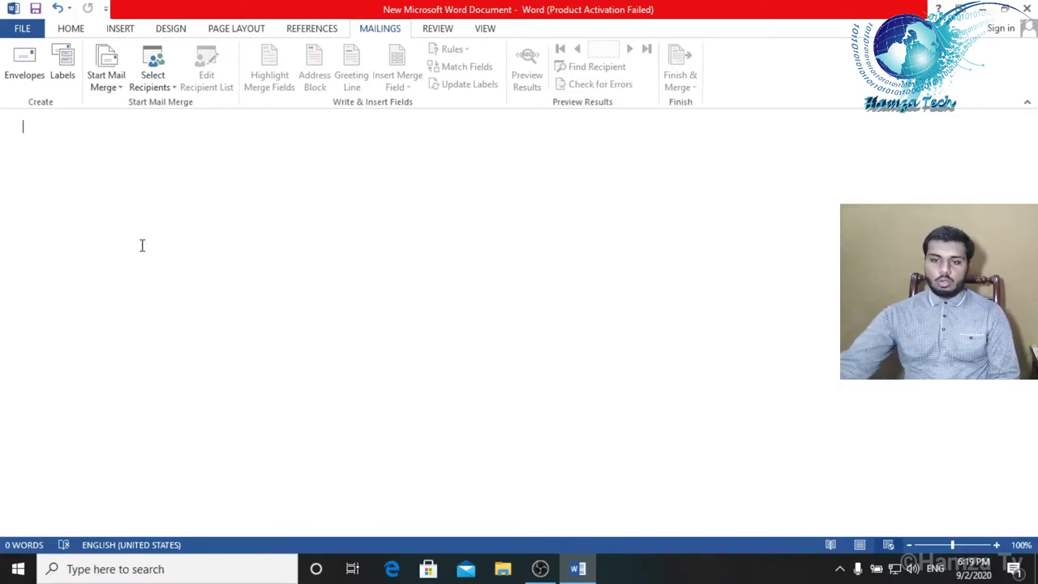
Run Spelling & Grammar on the blank page, then type the test text 'U9dzg hg'
click(436, 29)
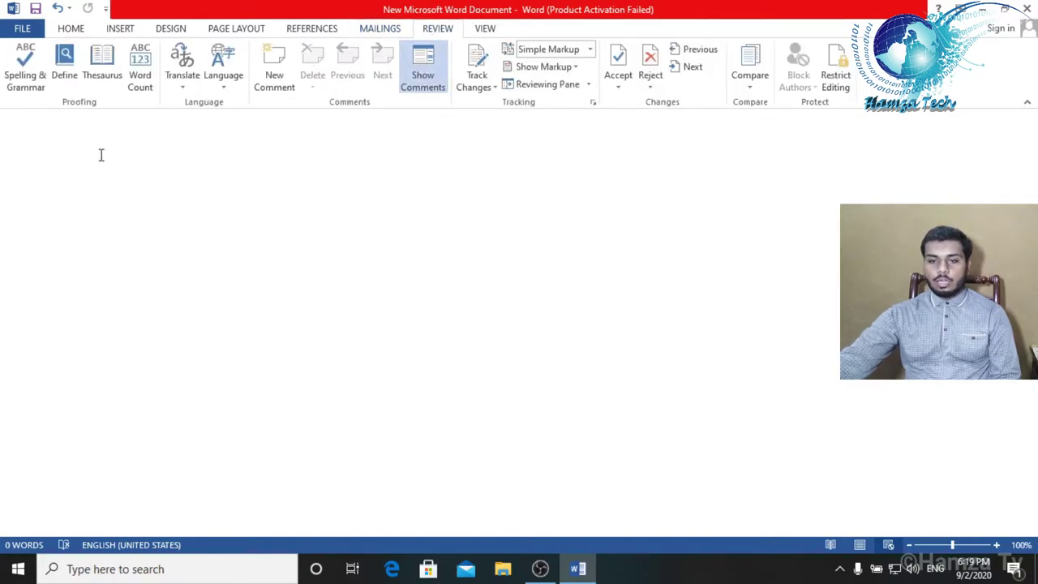
click(32, 89)
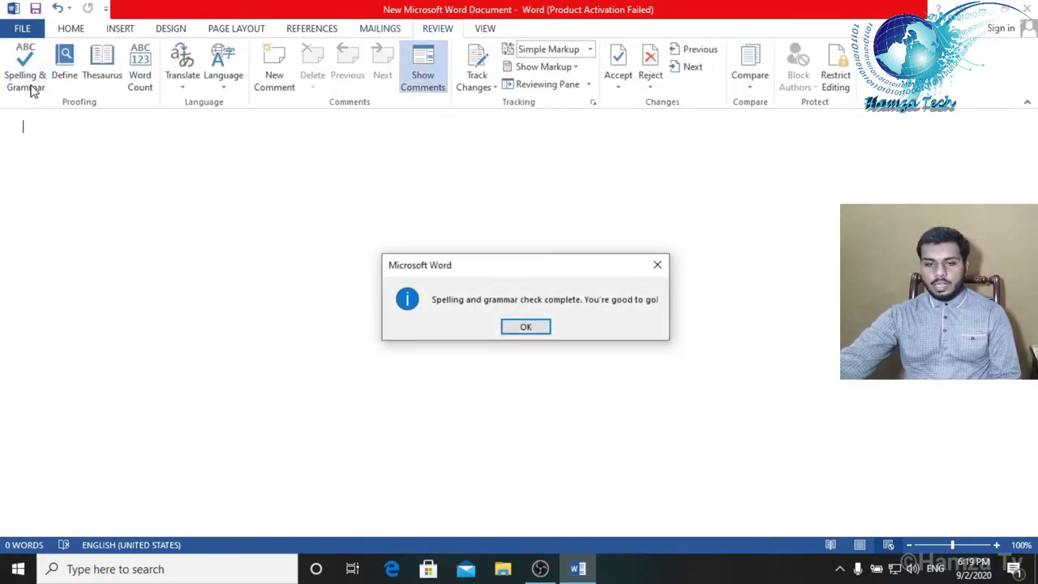
click(514, 337)
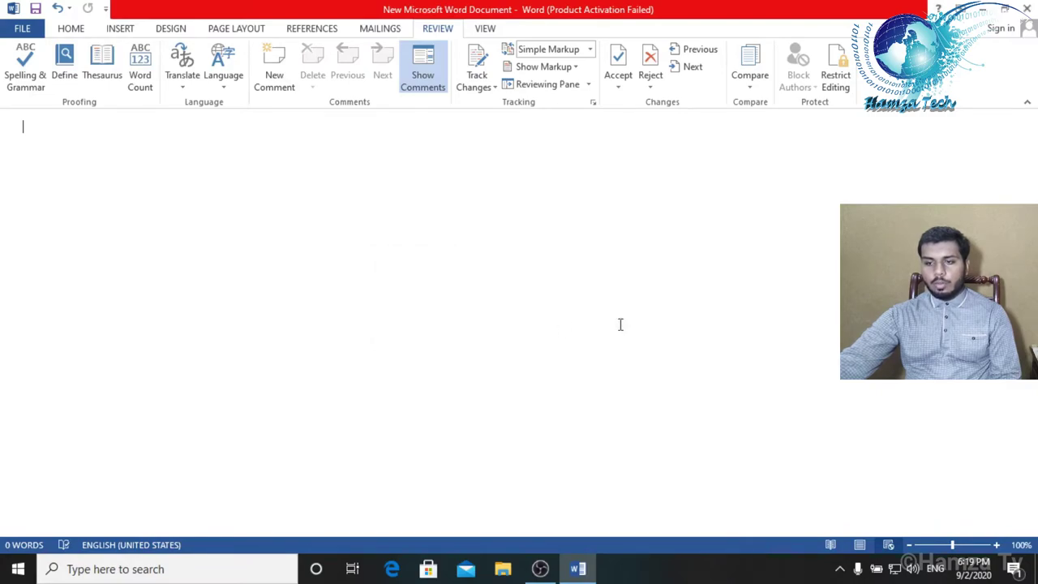
text(U9dzghgasdu)
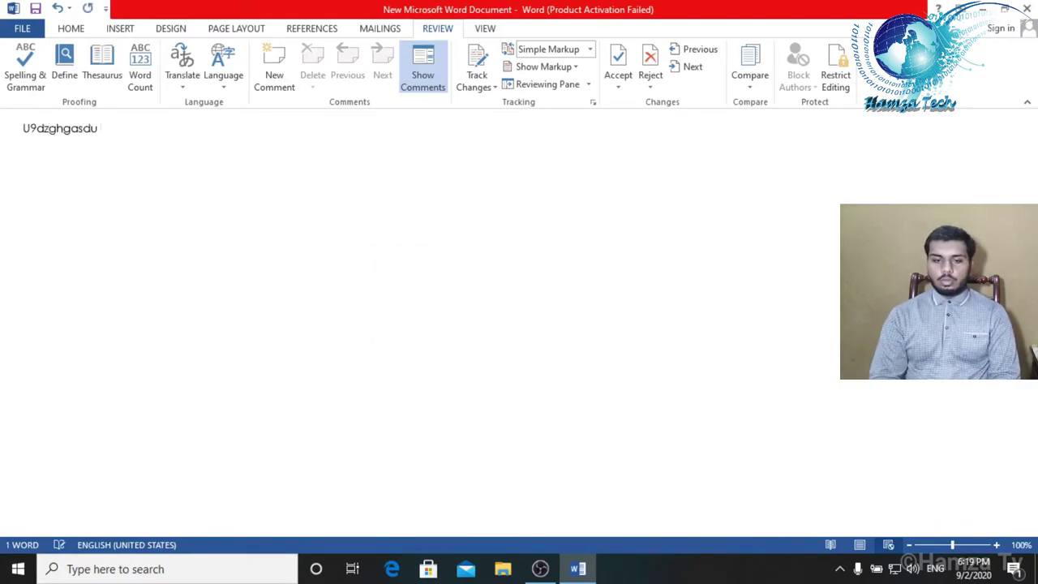
key(BackSpace)
key(BackSpace)
key(BackSpace)
key(BackSpace)
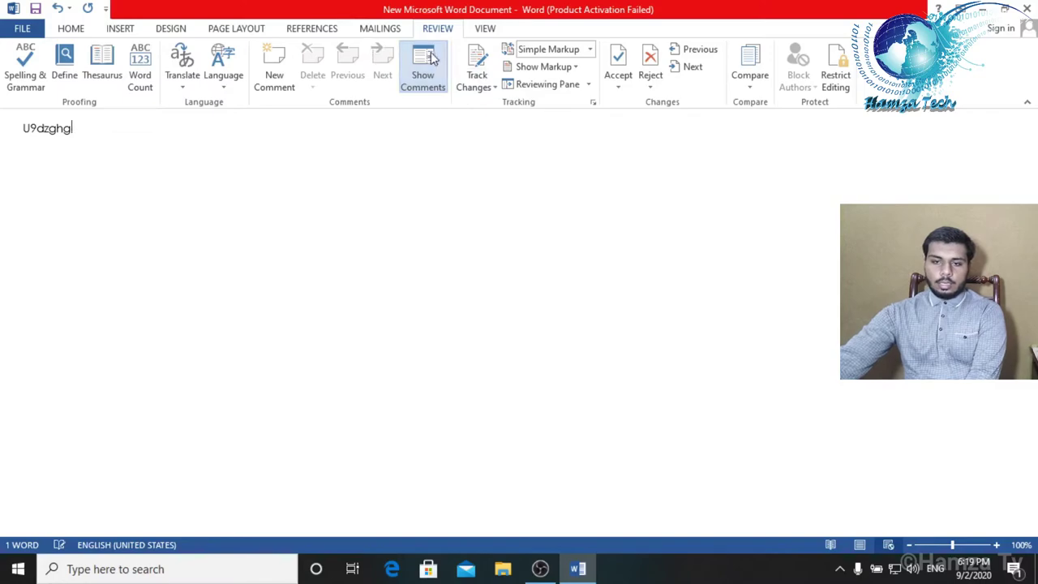
Turn the mail merge back into a Normal Word Document in print layout
click(345, 30)
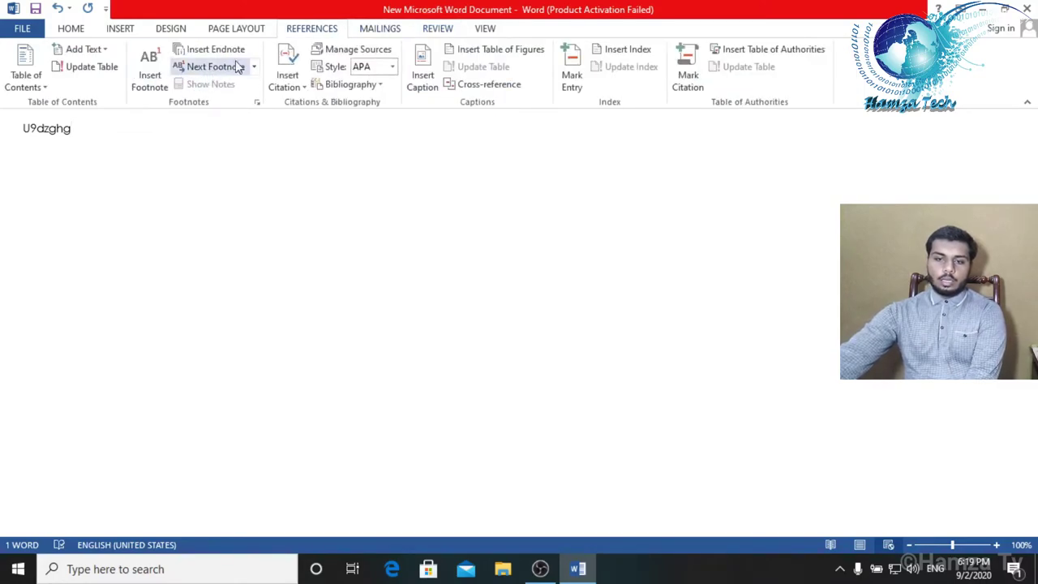
click(398, 31)
click(105, 81)
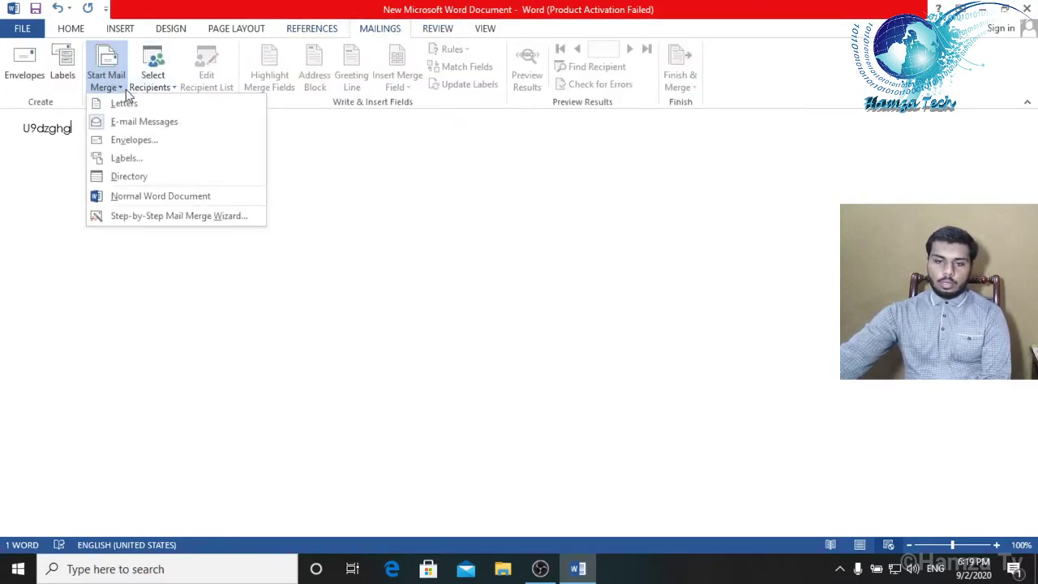
click(122, 102)
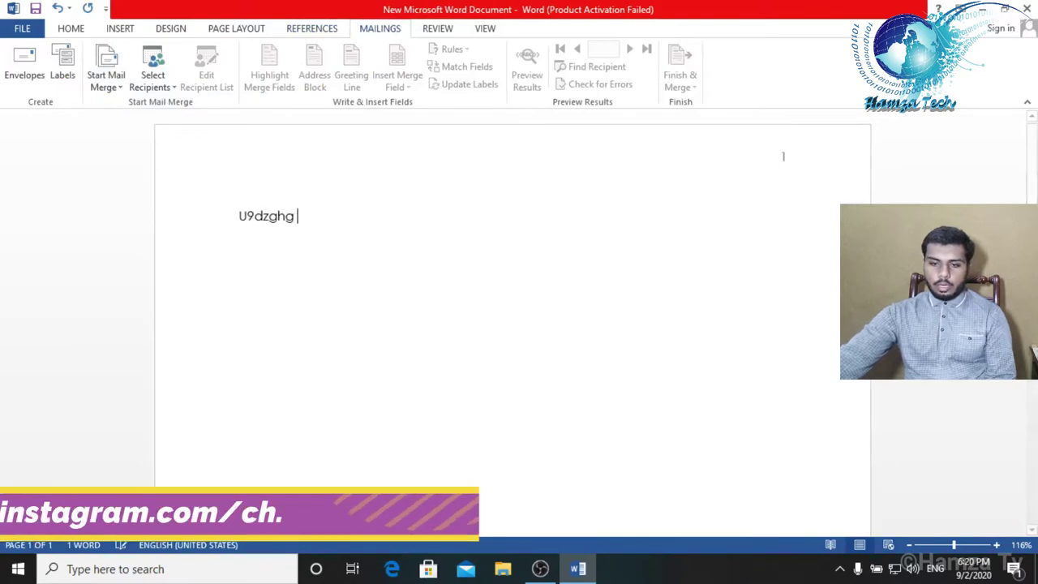
right_click(278, 218)
click(419, 234)
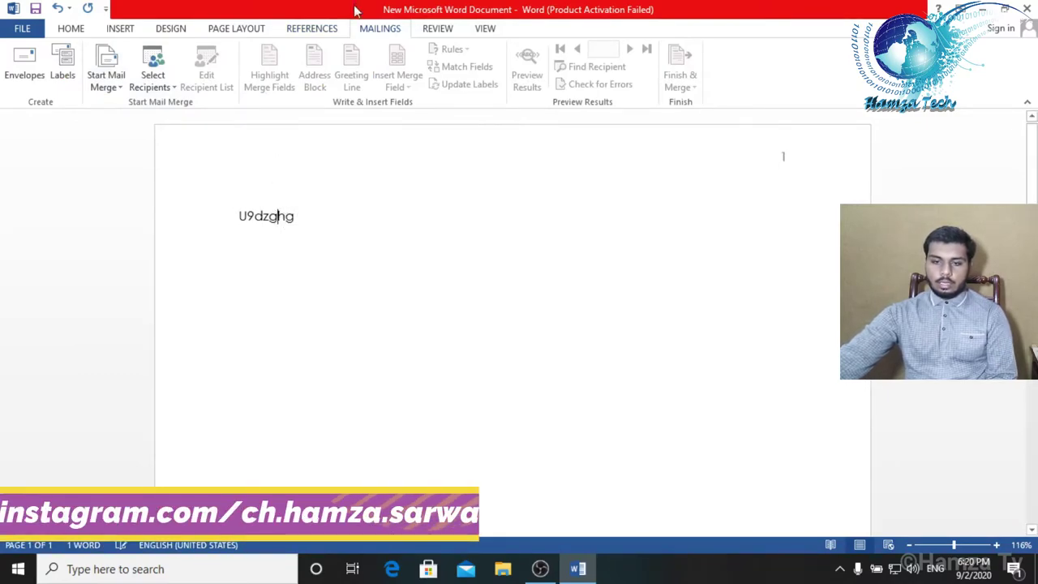
Run Spelling & Grammar twice on the text, confirming the check completes
click(437, 28)
click(25, 74)
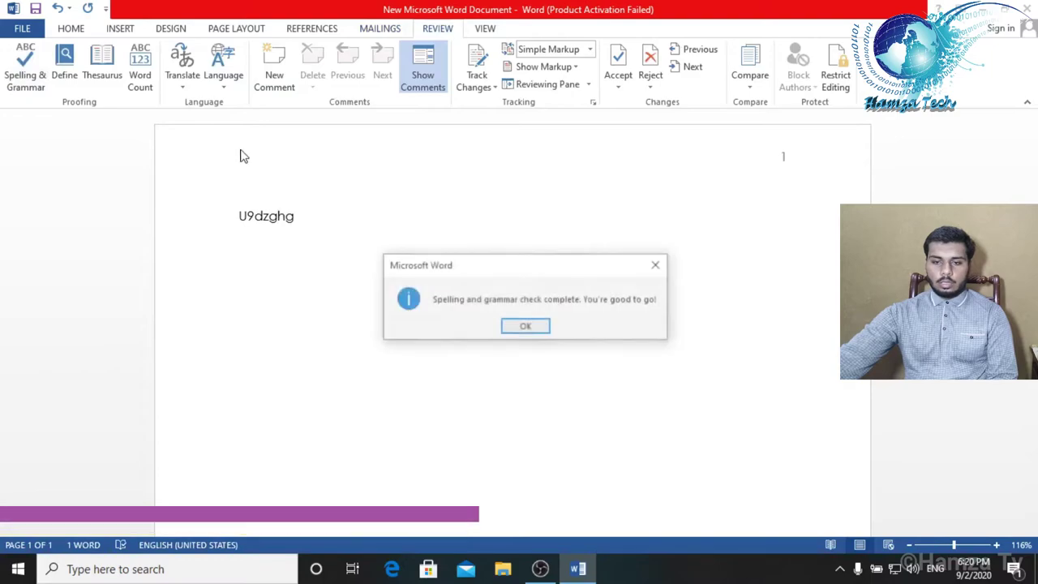
click(502, 319)
click(16, 82)
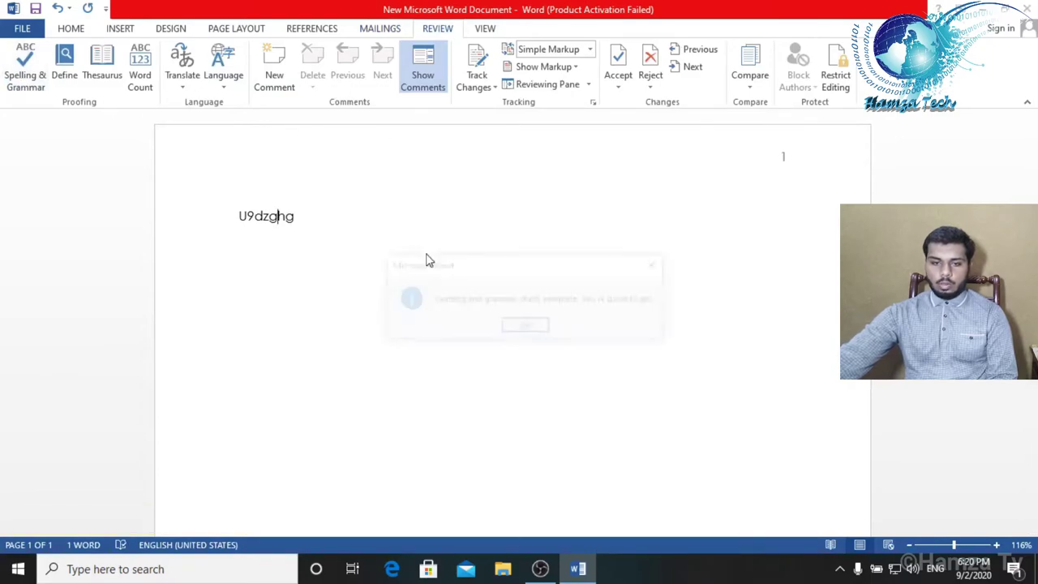
click(527, 327)
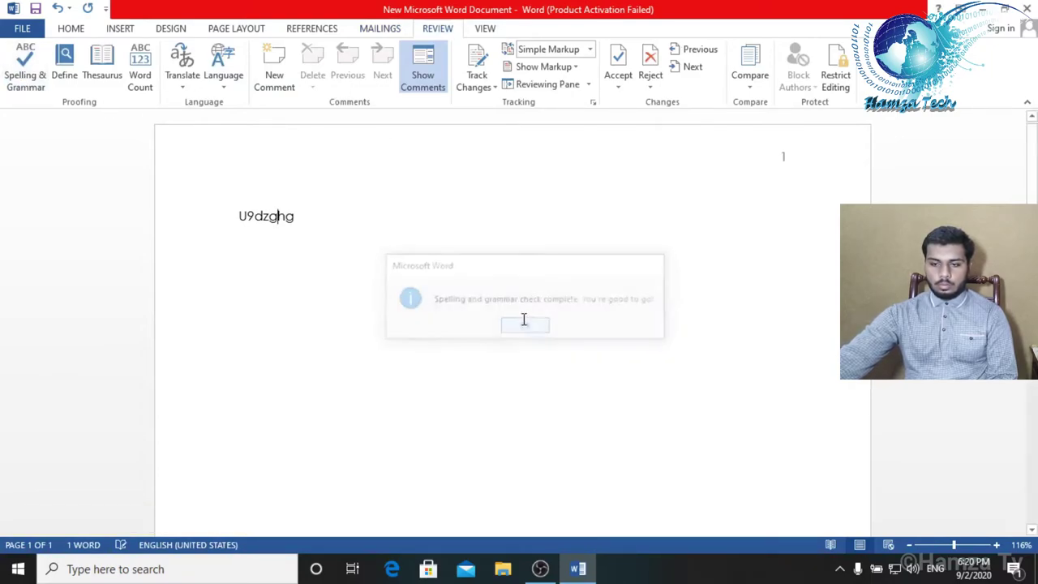
Look up synonyms for 'hg' in the Thesaurus and peek at the Language options
click(96, 88)
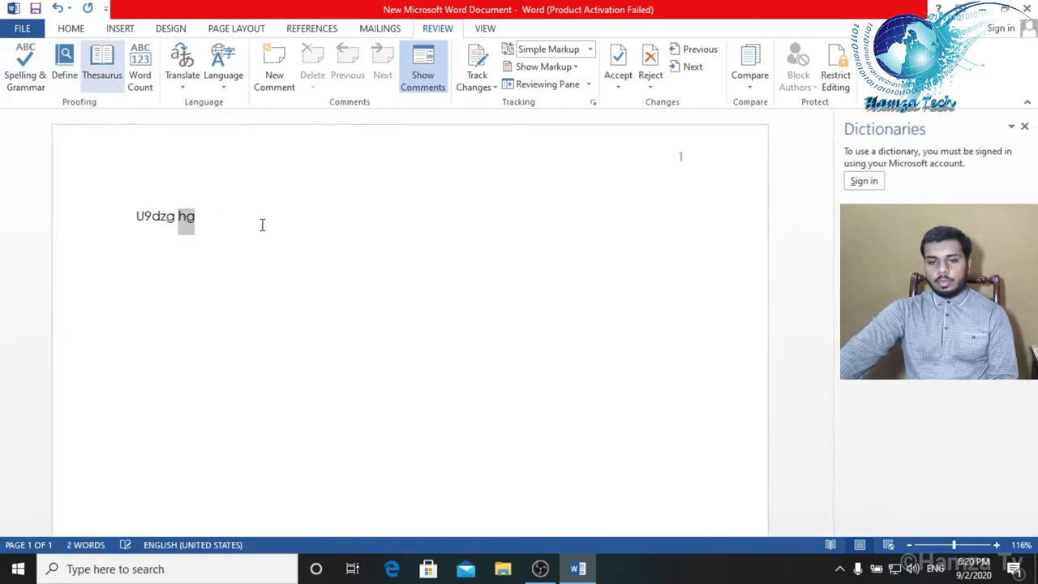
click(1025, 127)
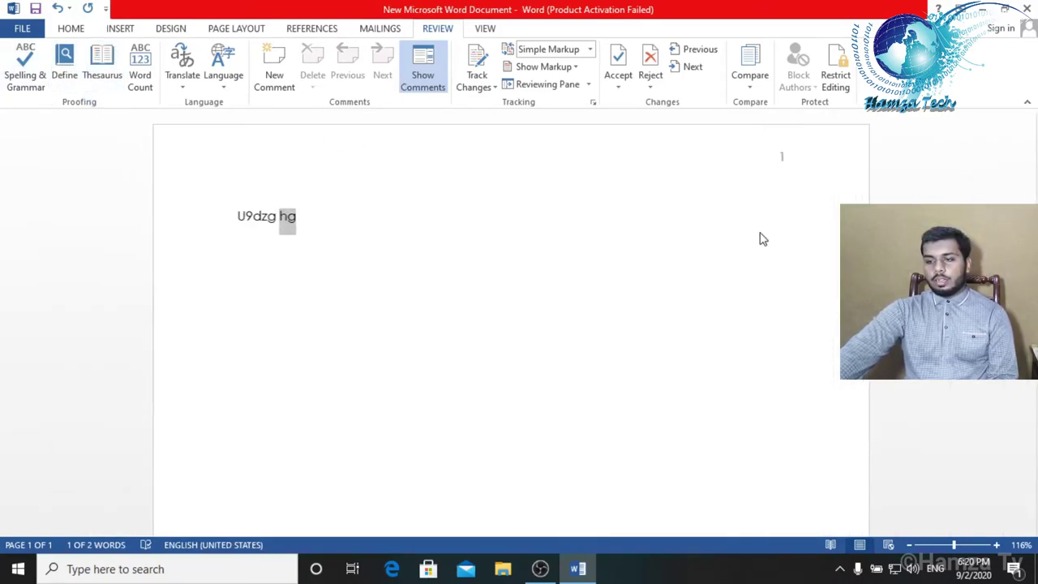
click(231, 92)
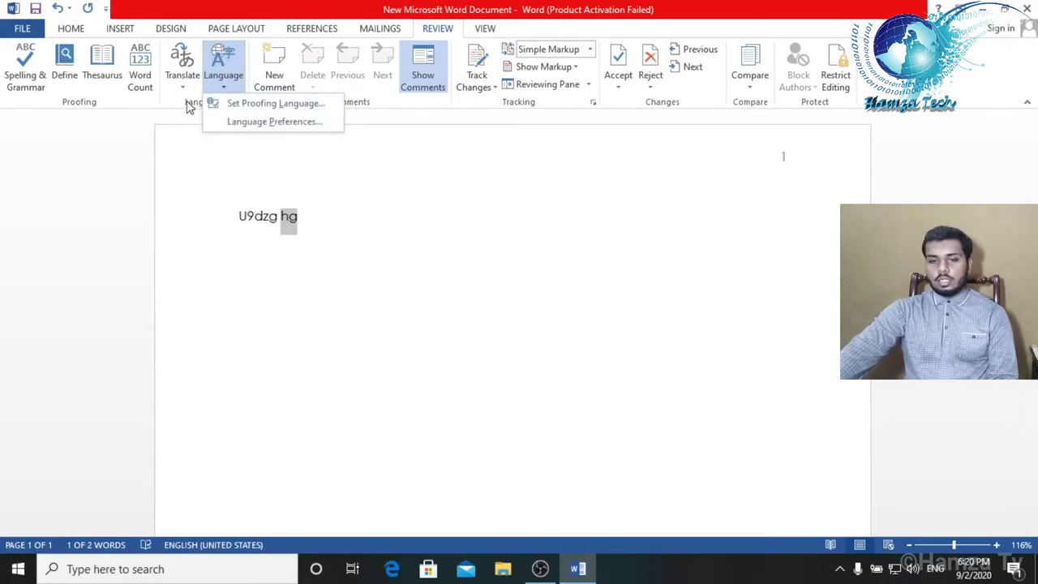
click(485, 29)
click(491, 32)
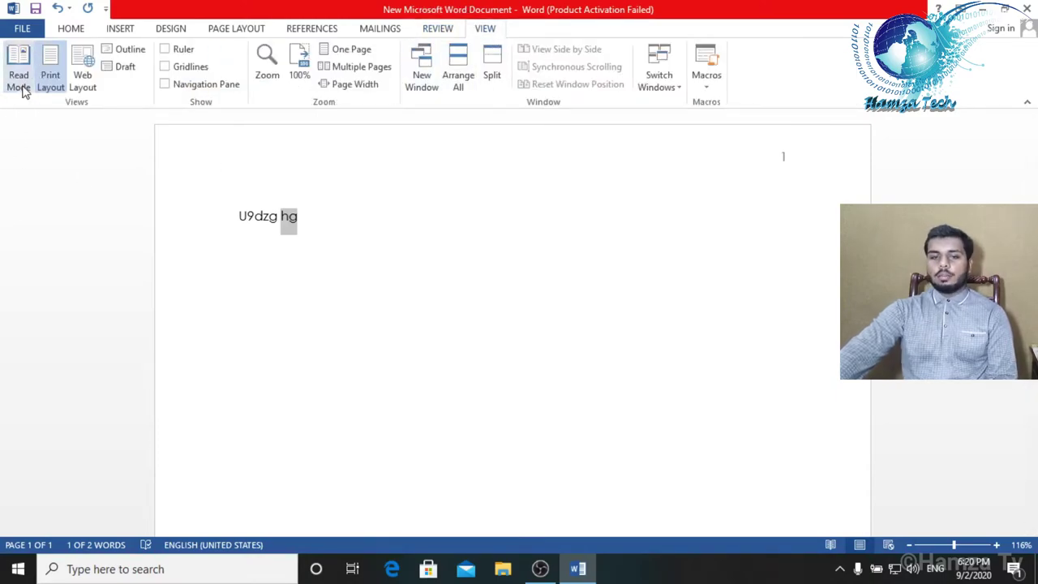
Preview Read Mode and the Zoom dialog without changing anything
click(22, 85)
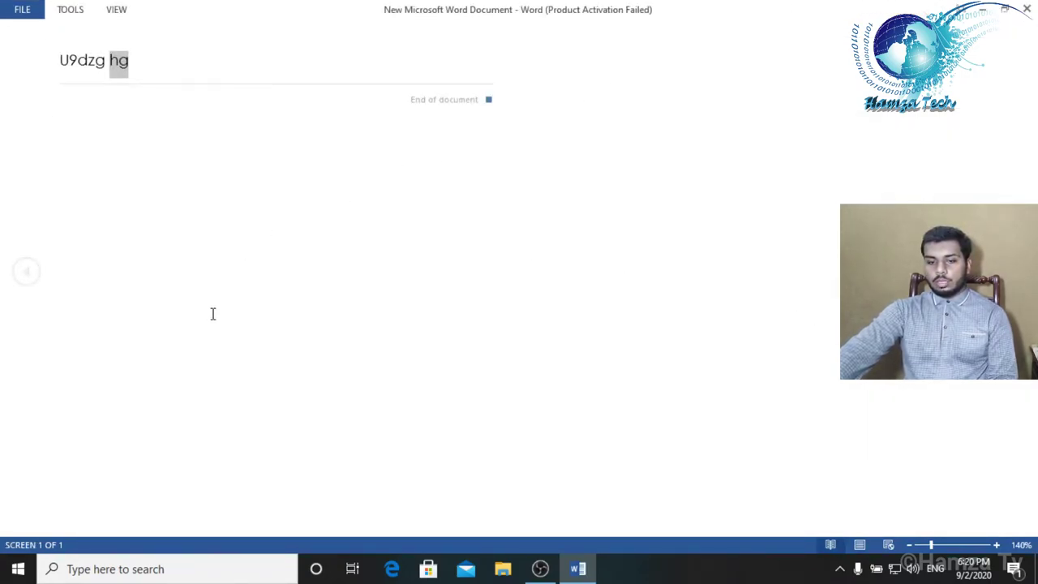
key(Escape)
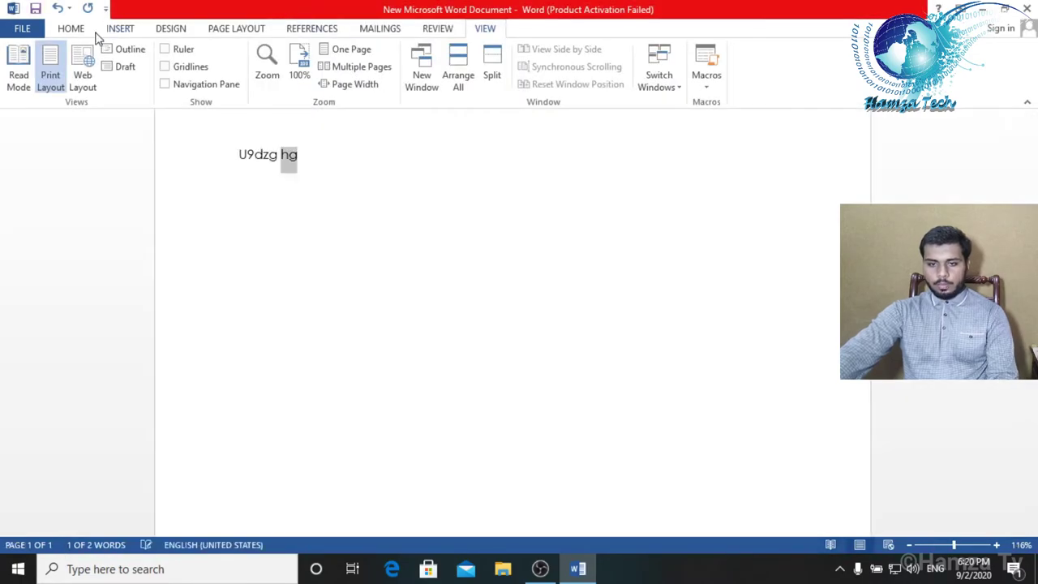
mouse_move(519, 325)
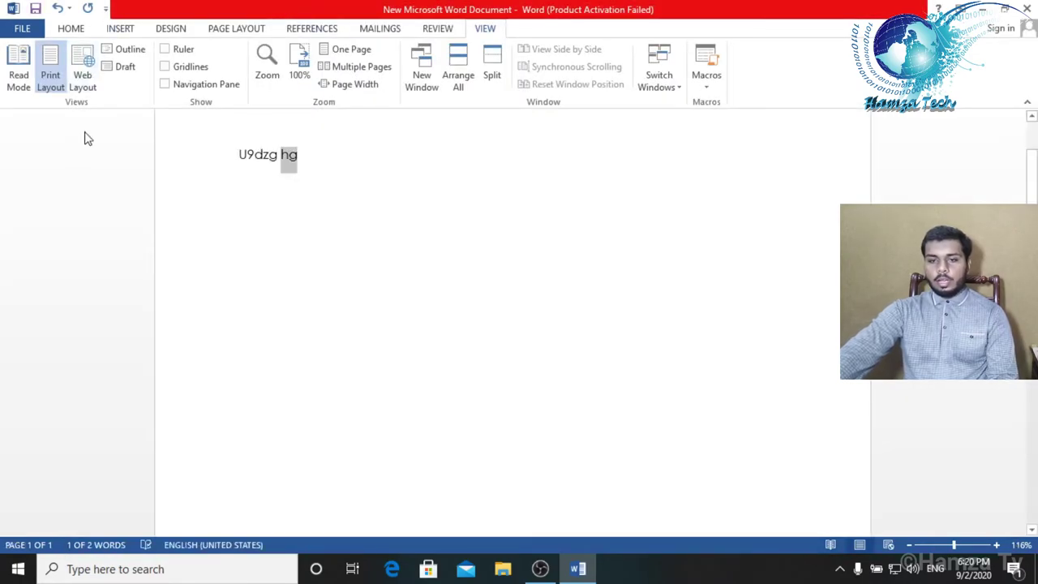
click(272, 75)
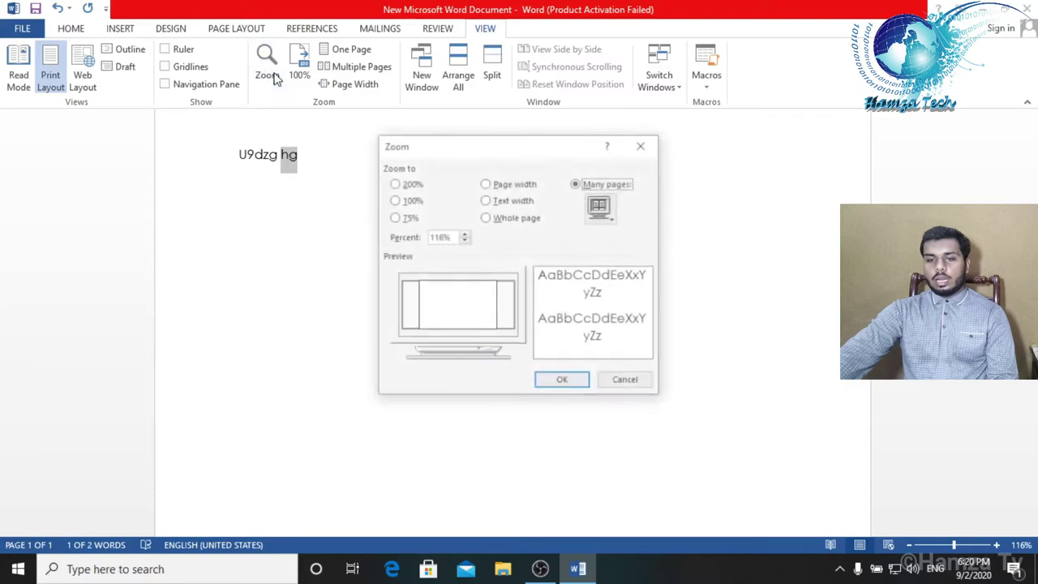
click(563, 381)
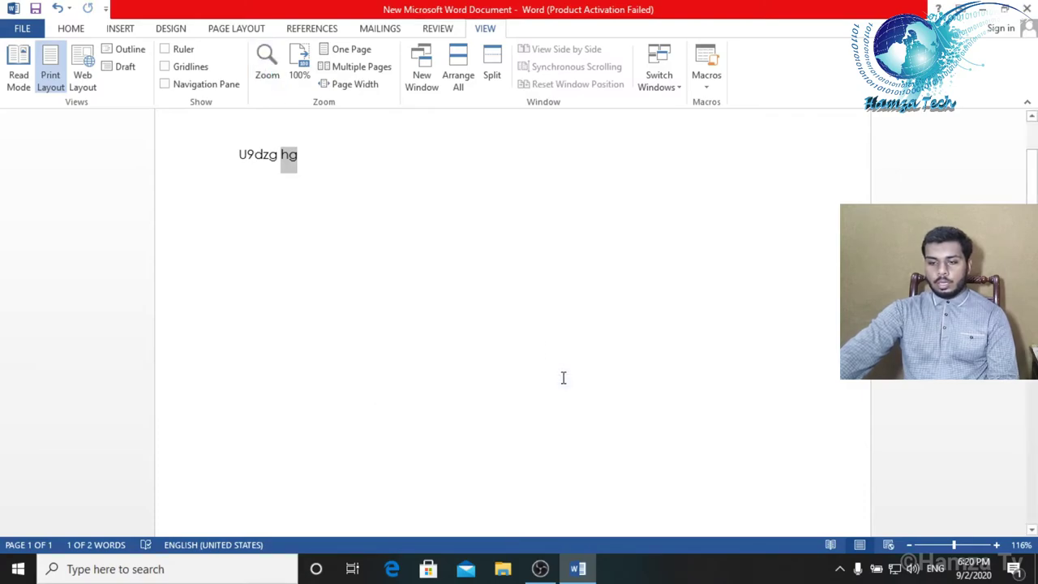
Fit One Page on screen, deselect the text and return to Home
click(341, 53)
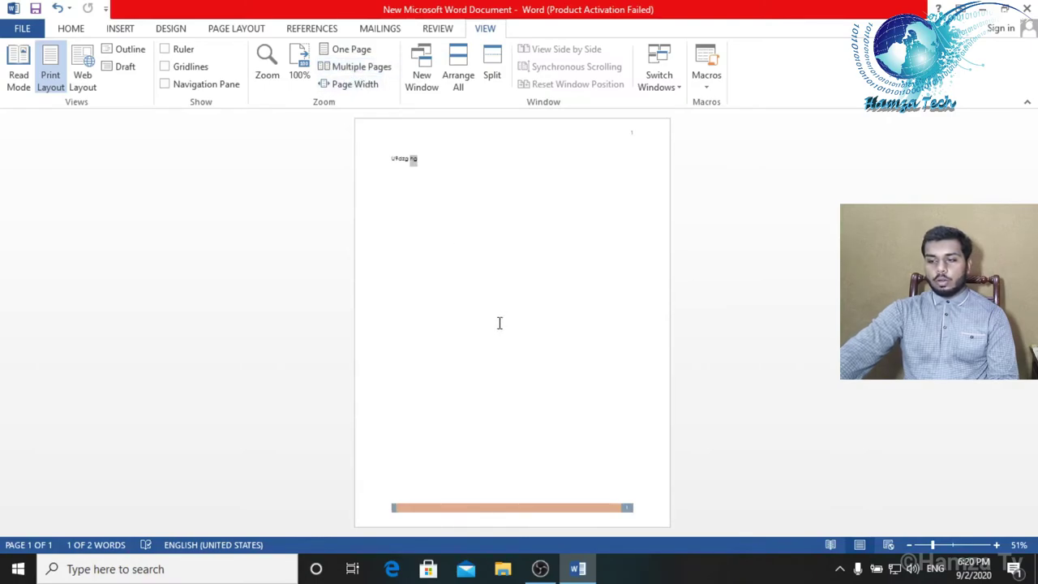
click(436, 169)
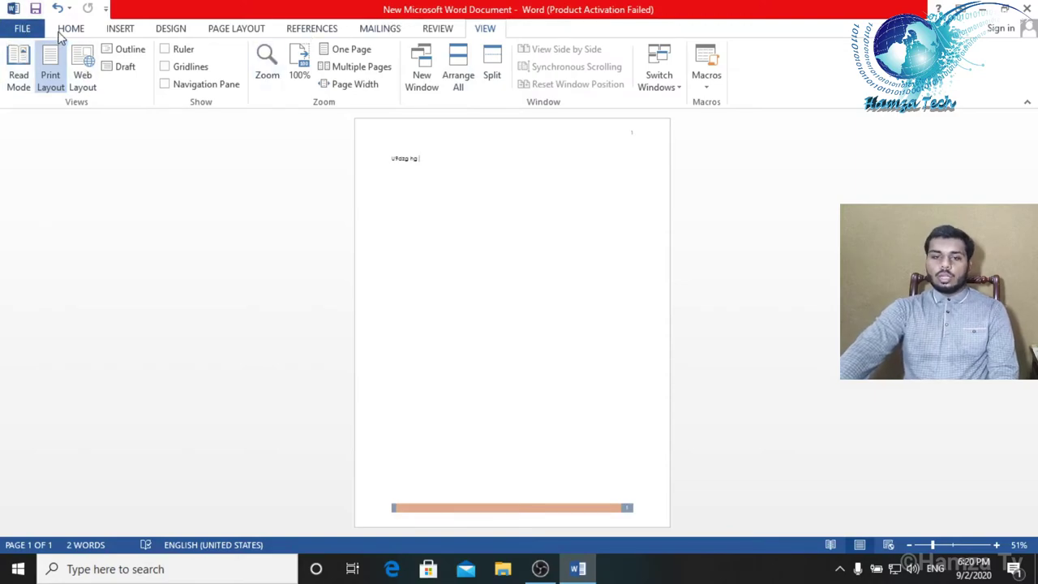
click(71, 29)
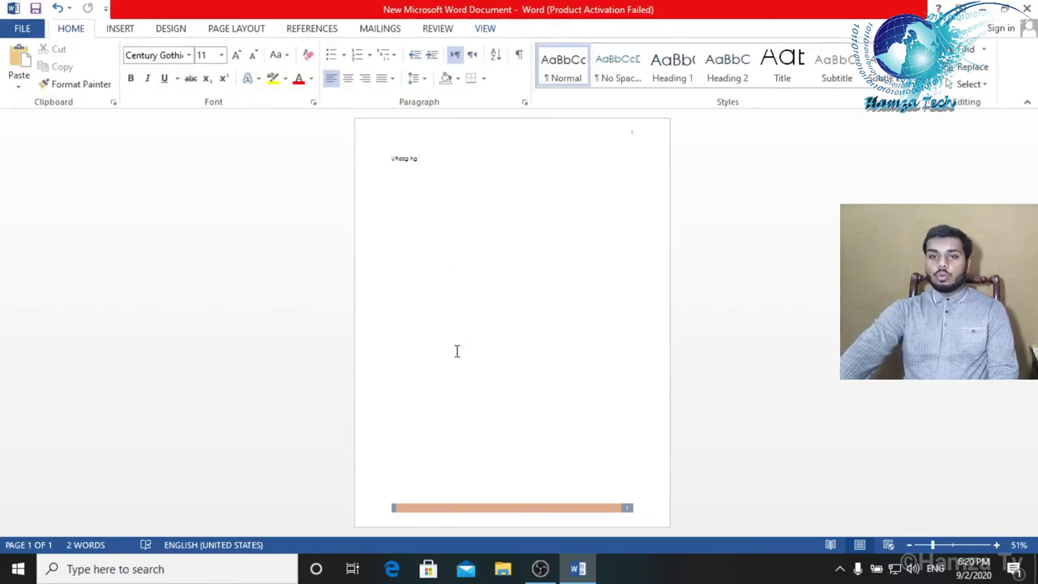